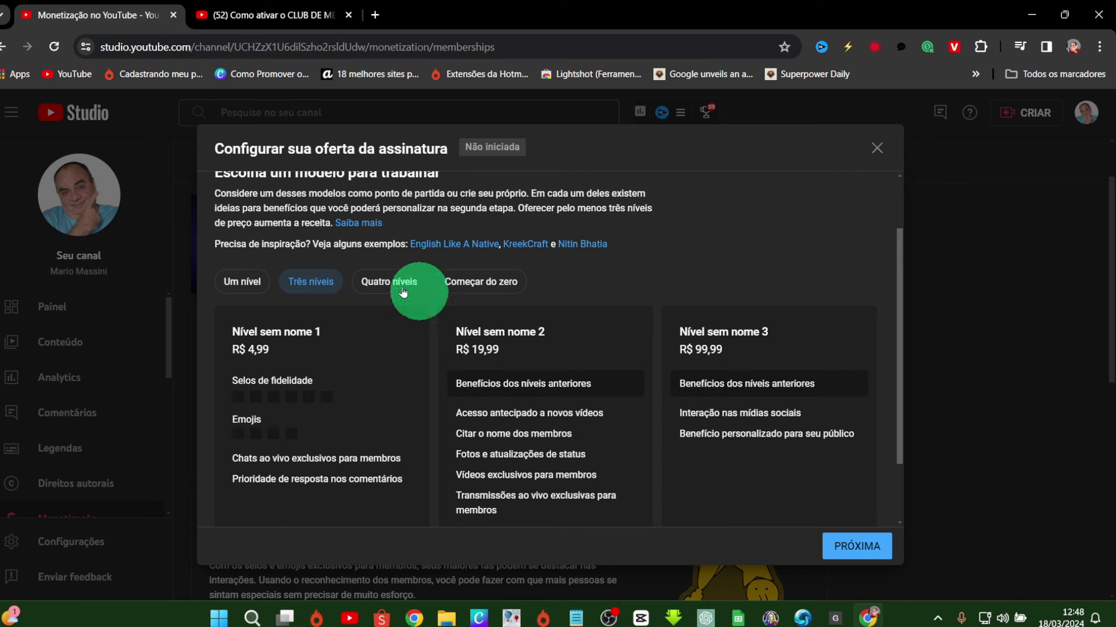
Step: Preview the prices and benefits of the four-level membership template
click(389, 281)
scroll(568, 445, down, 1)
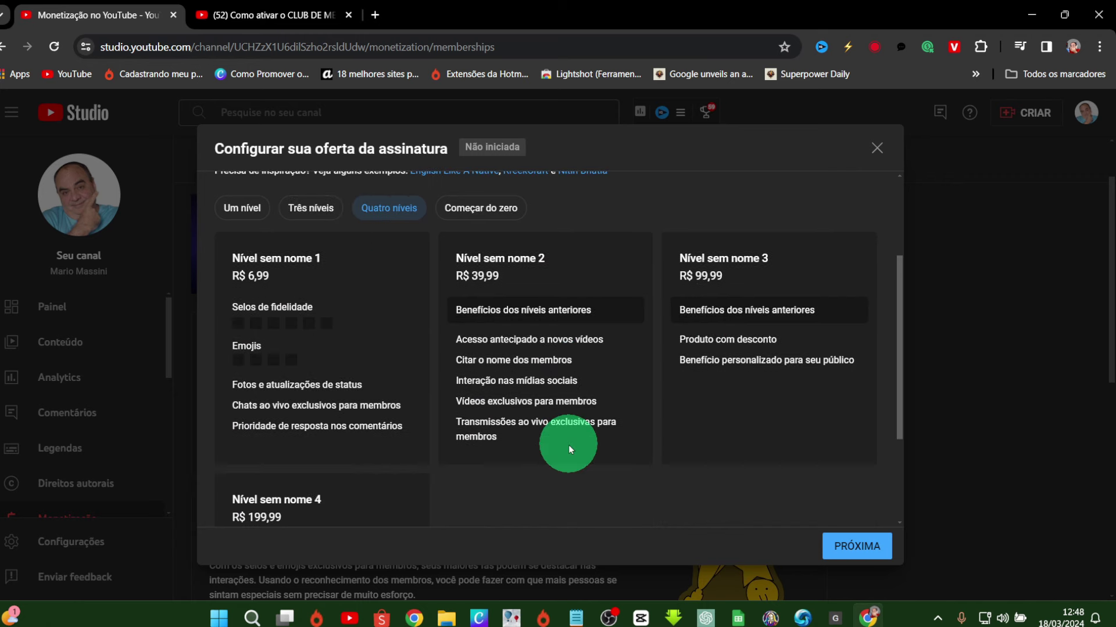
scroll(558, 445, down, 1)
scroll(395, 482, up, 3)
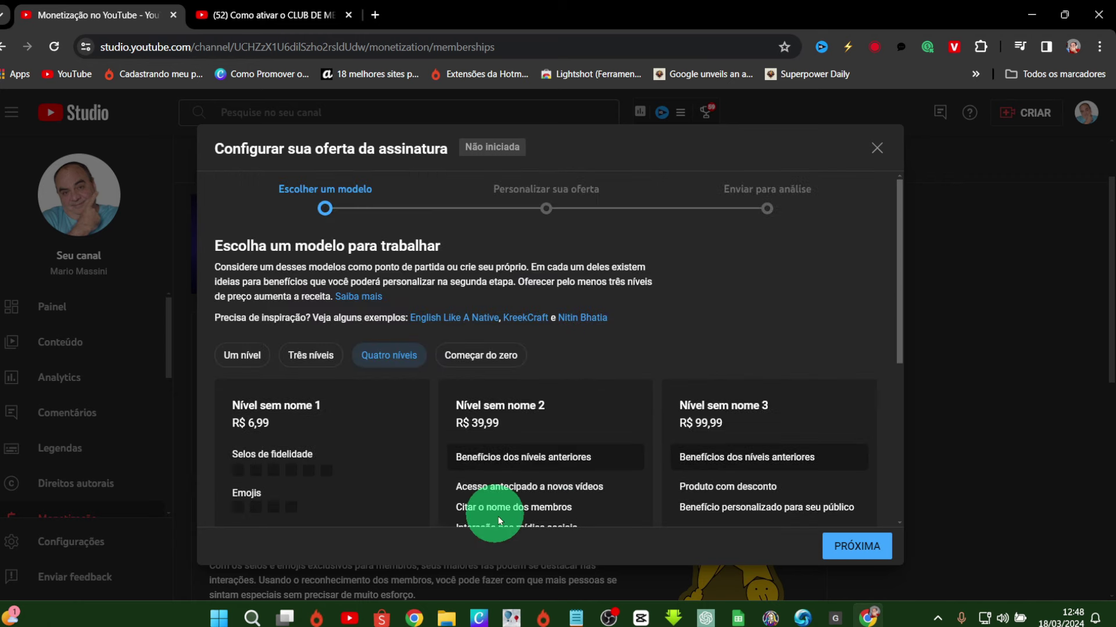
Step: Choose to build the membership offer from scratch and proceed to customizing it
click(482, 356)
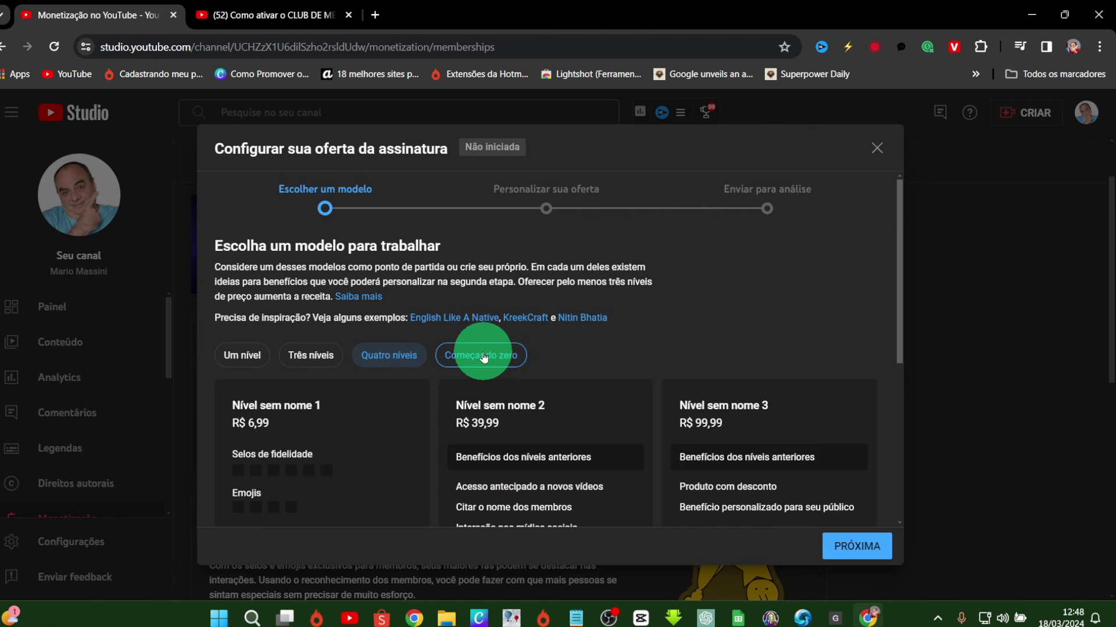
click(857, 546)
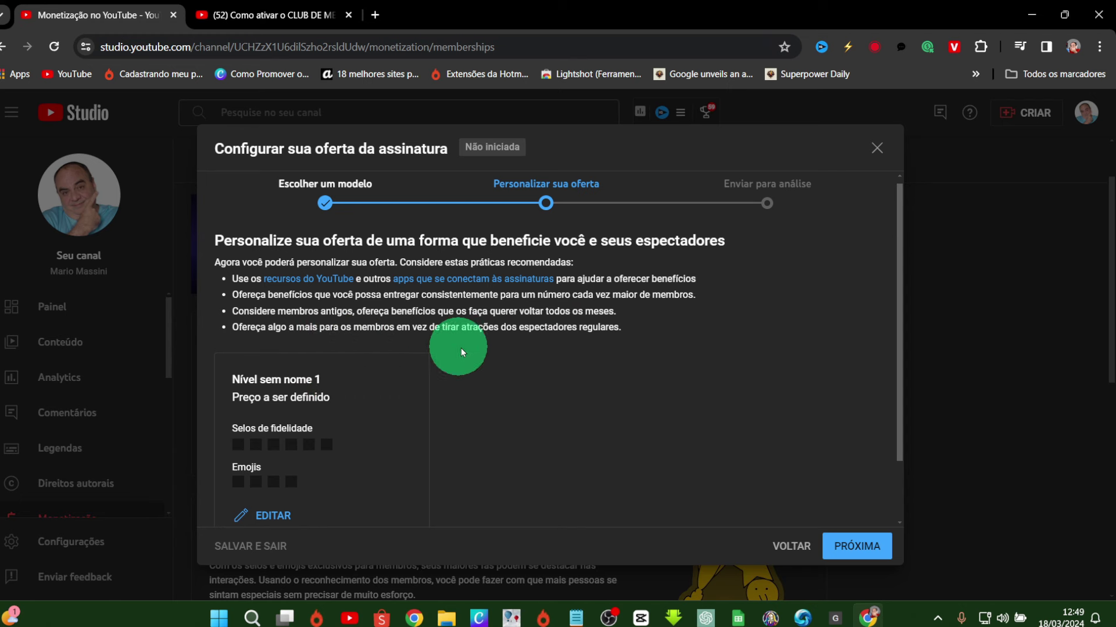
Step: Edit the unnamed first level and name it "AMIGOS DO" followed by the channel owner's surname in capitals
scroll(473, 345, down, 1)
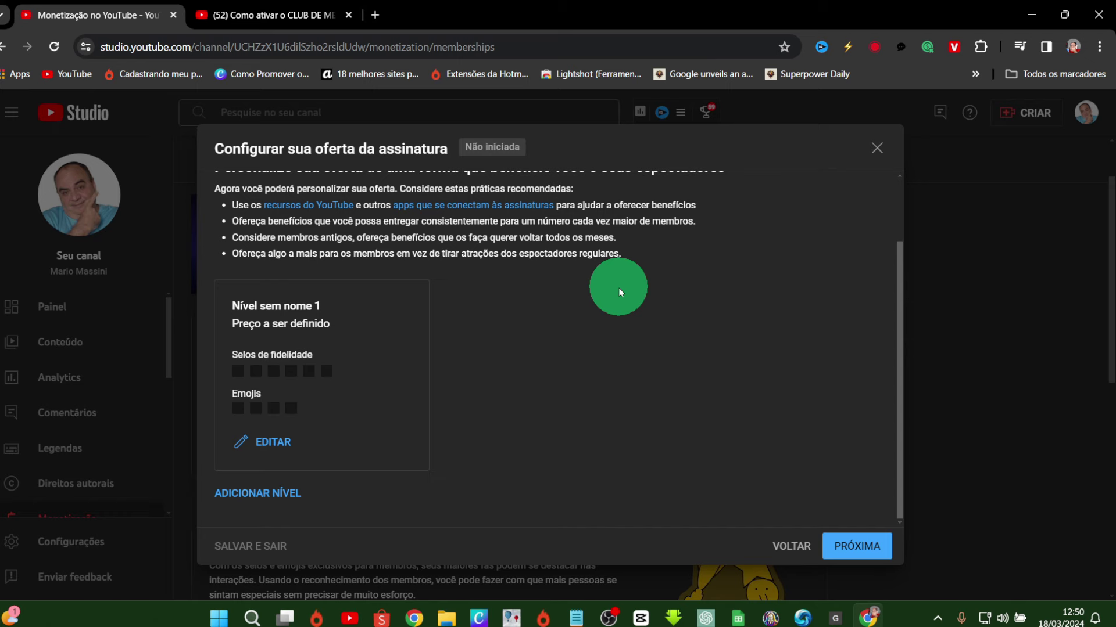
click(268, 442)
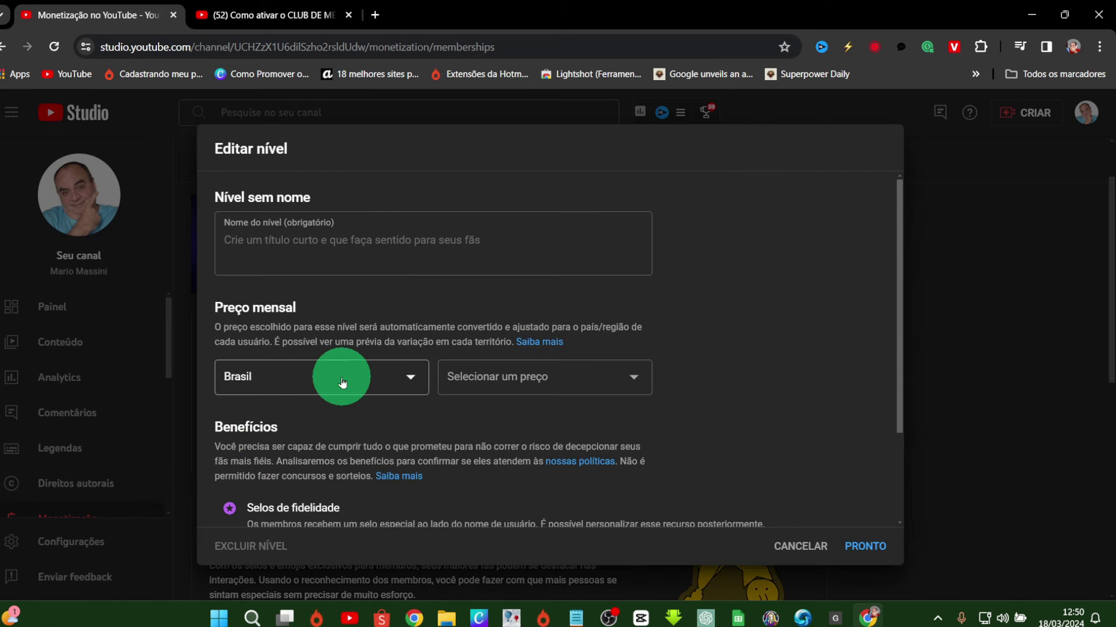
click(459, 240)
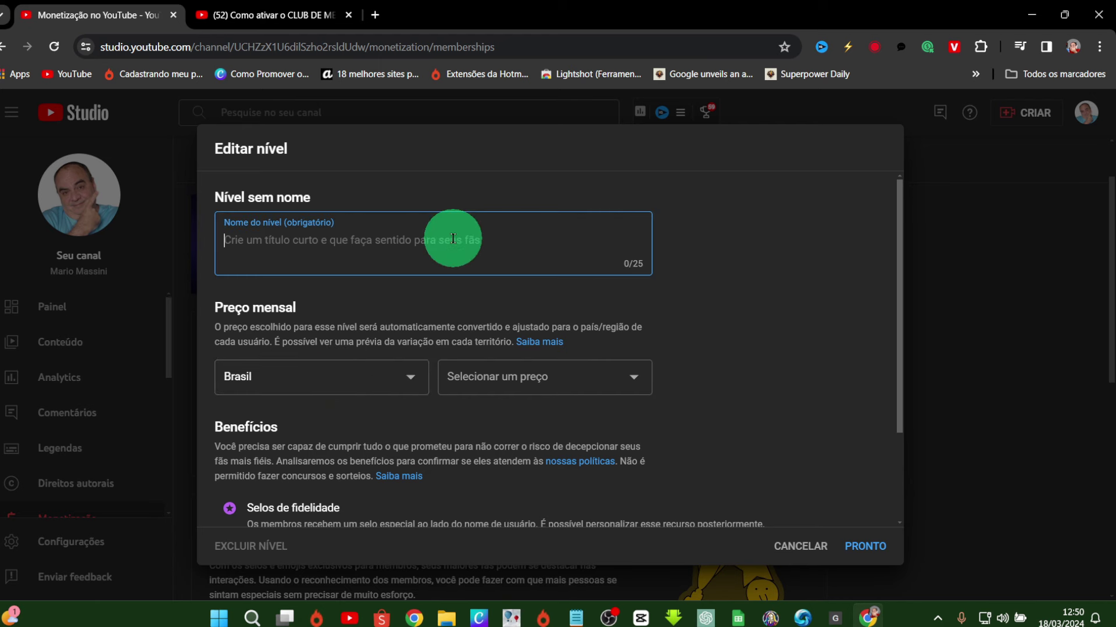
text(AMIGOS DO MASSINI)
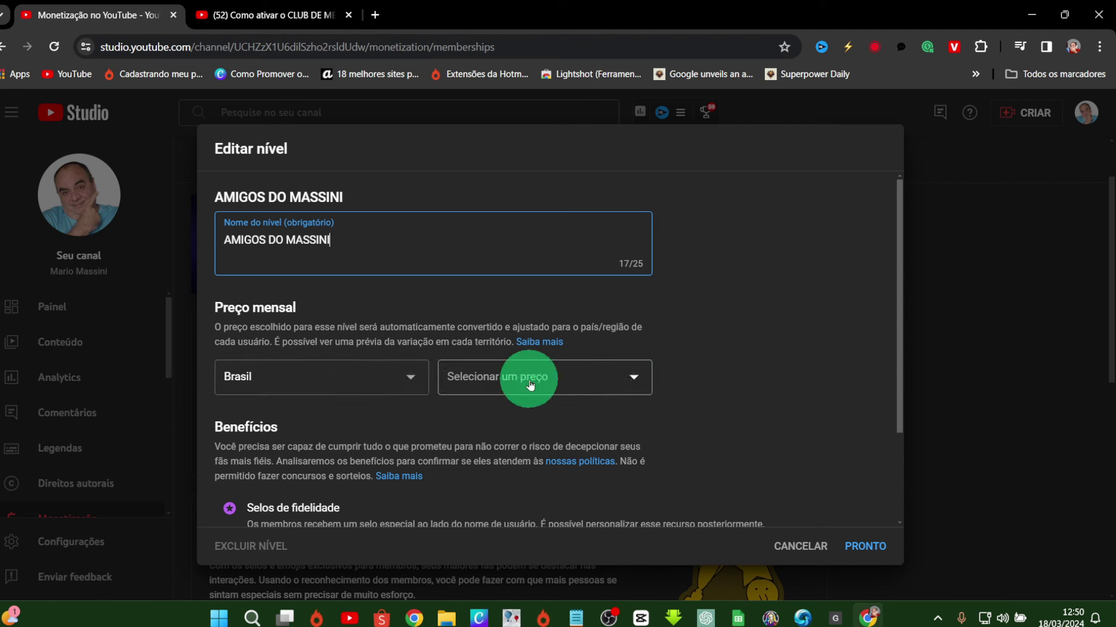
Step: Set the level's monthly price for Brazil to R$ 19,99
click(634, 379)
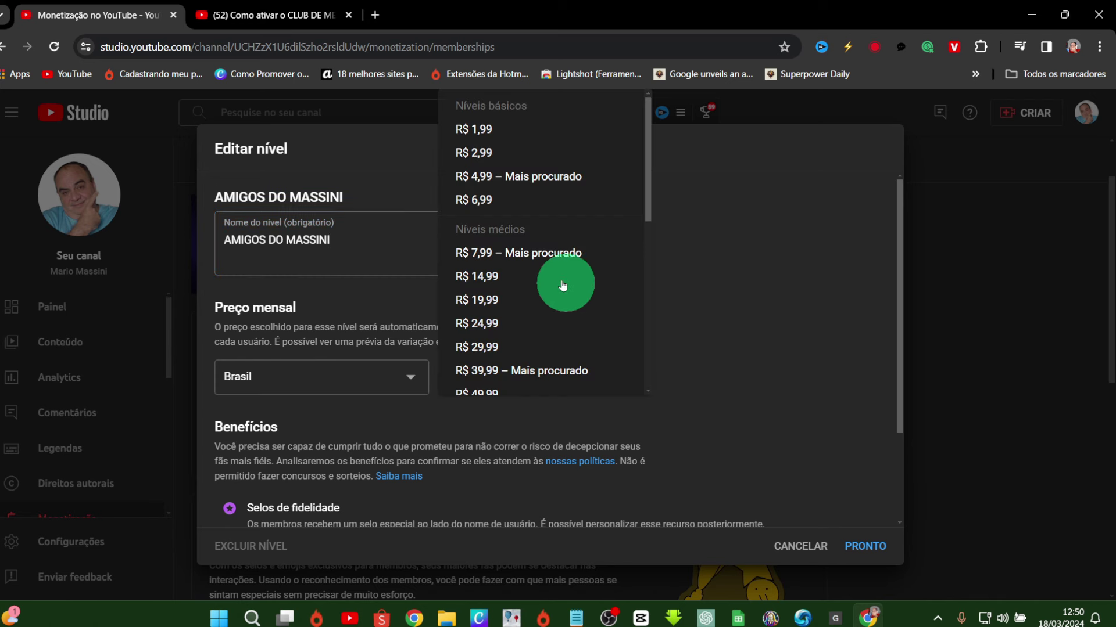
scroll(674, 303, down, 2)
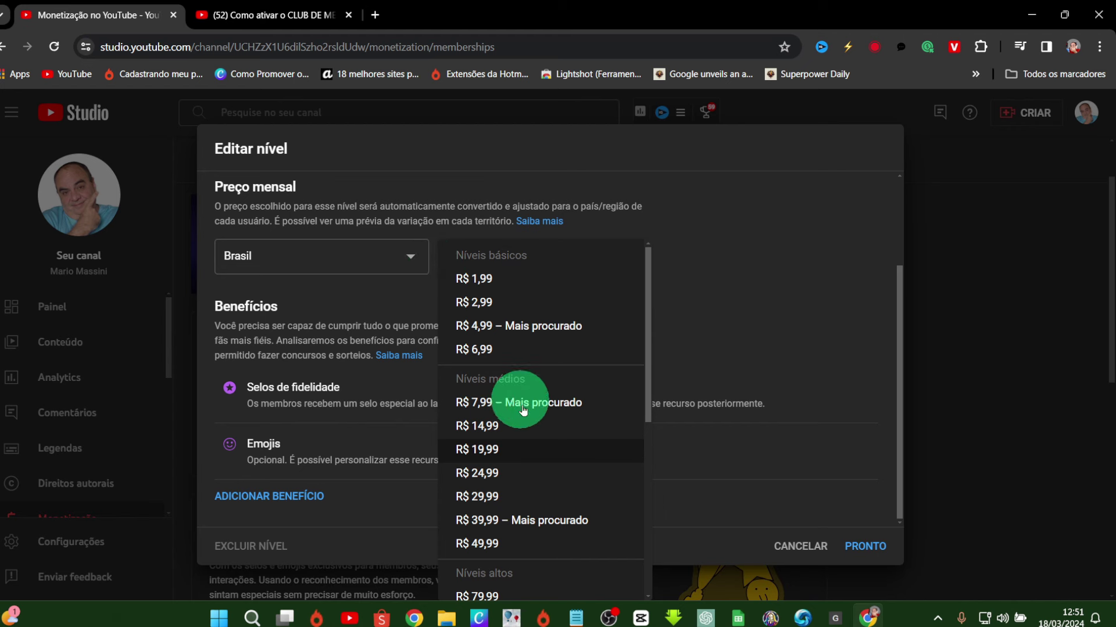
scroll(548, 465, down, 1)
scroll(548, 452, down, 1)
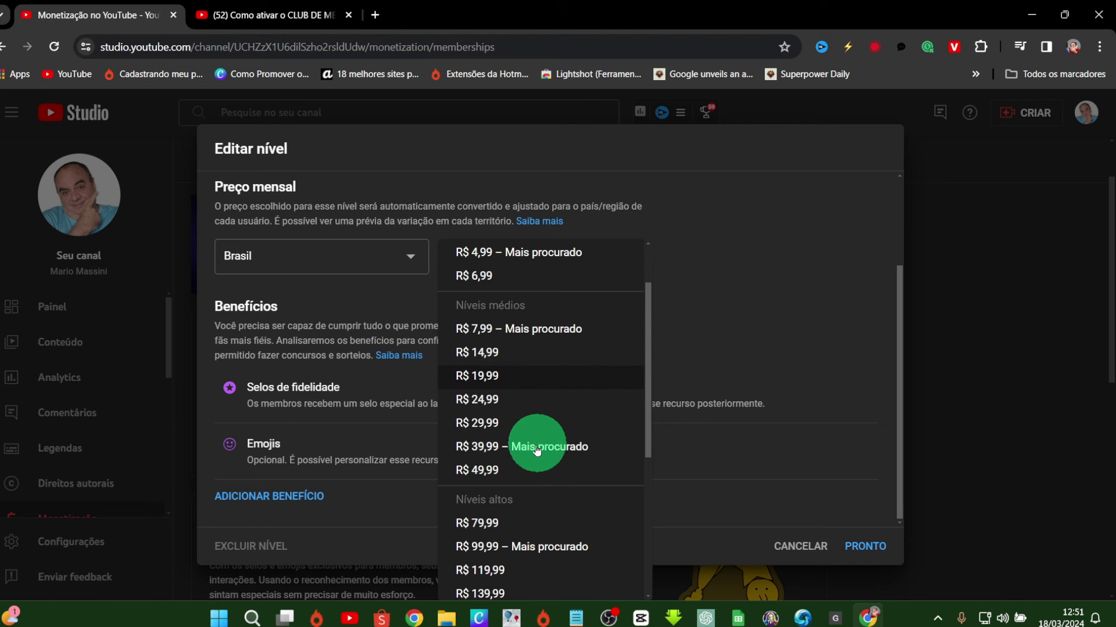
click(550, 378)
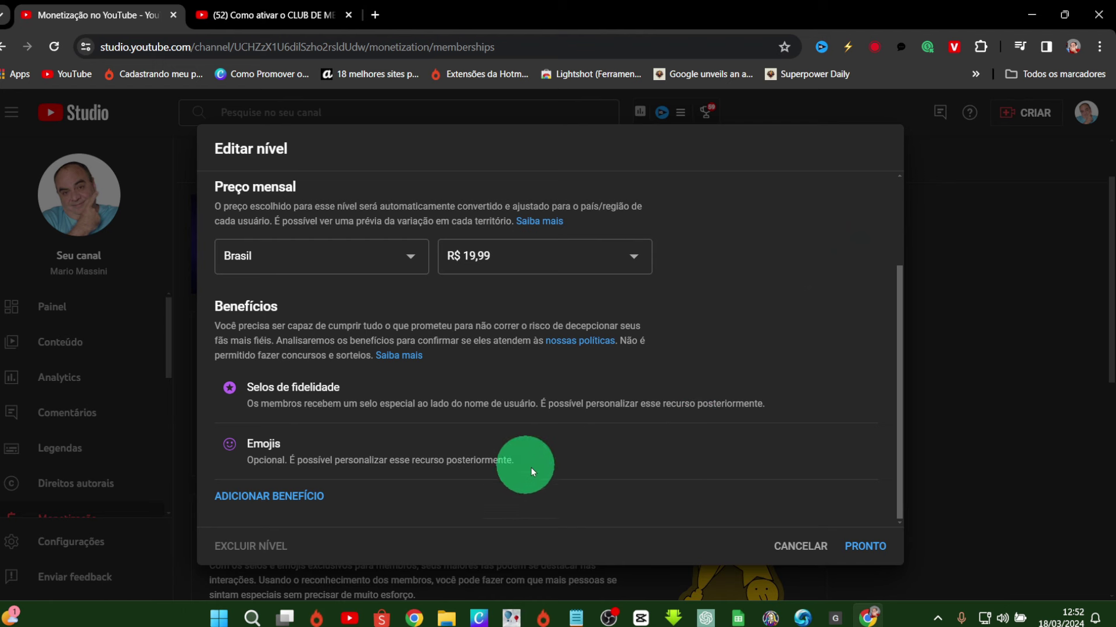
Step: Add the "Vídeos exclusivos para membros" benefit, described "Vídeos que fazem parte da minha Rotina que não vão pro ar, ex. testes de ferramentas novas"
click(293, 495)
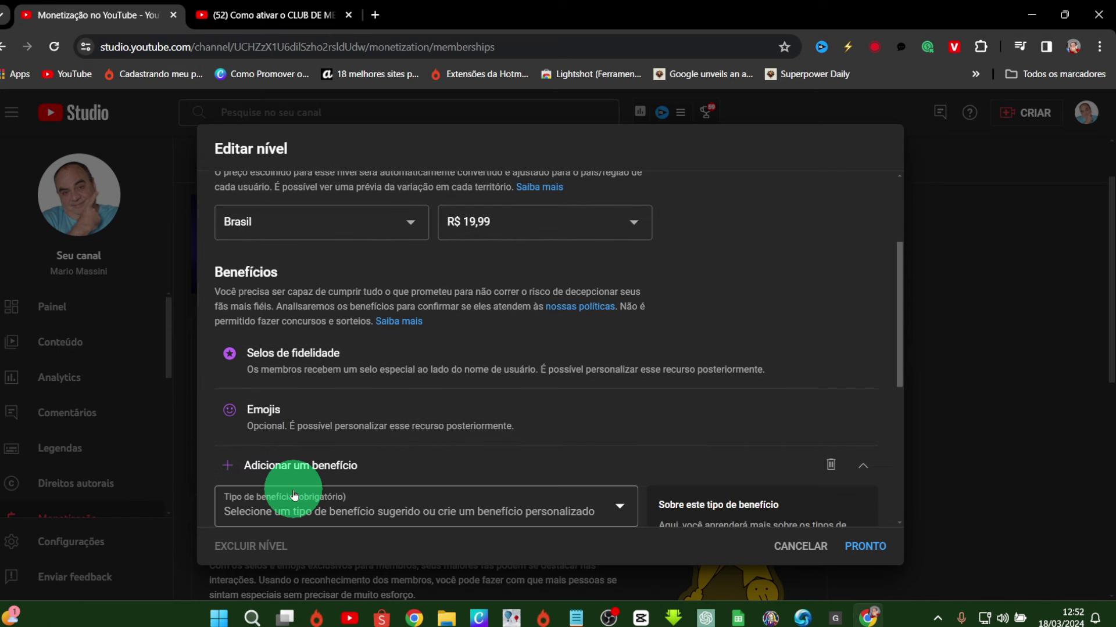
scroll(398, 498, down, 5)
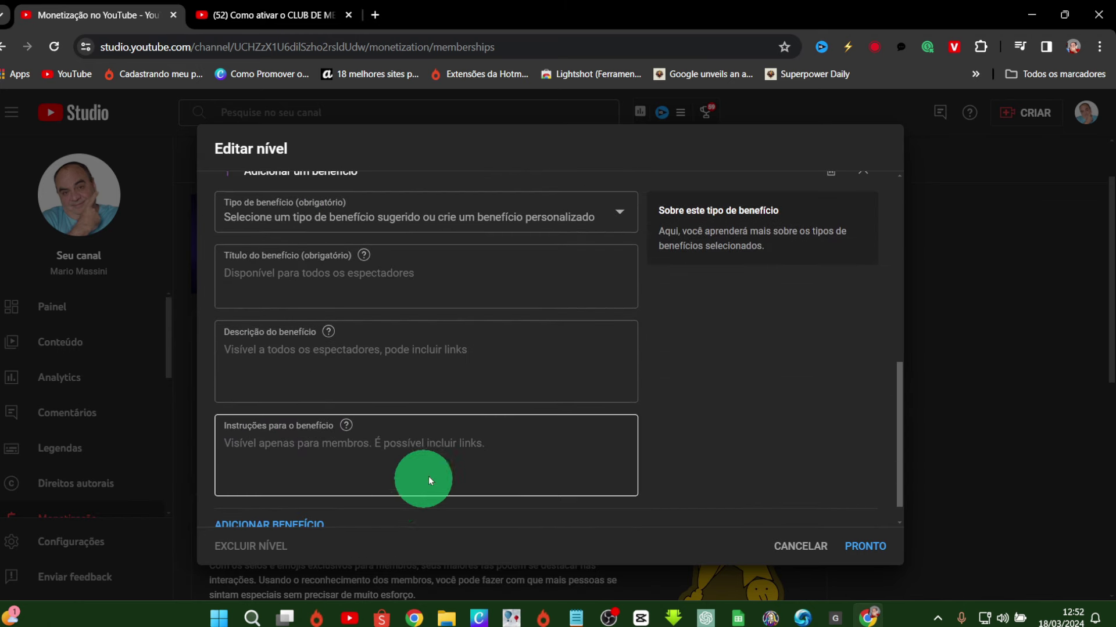
click(620, 218)
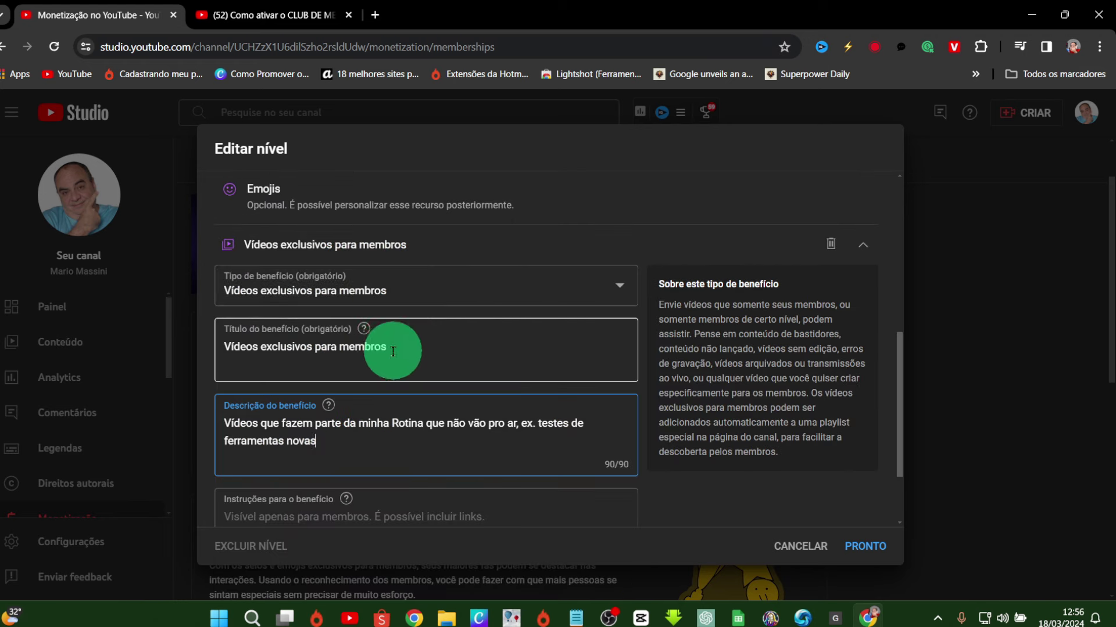
mouse_move(364, 329)
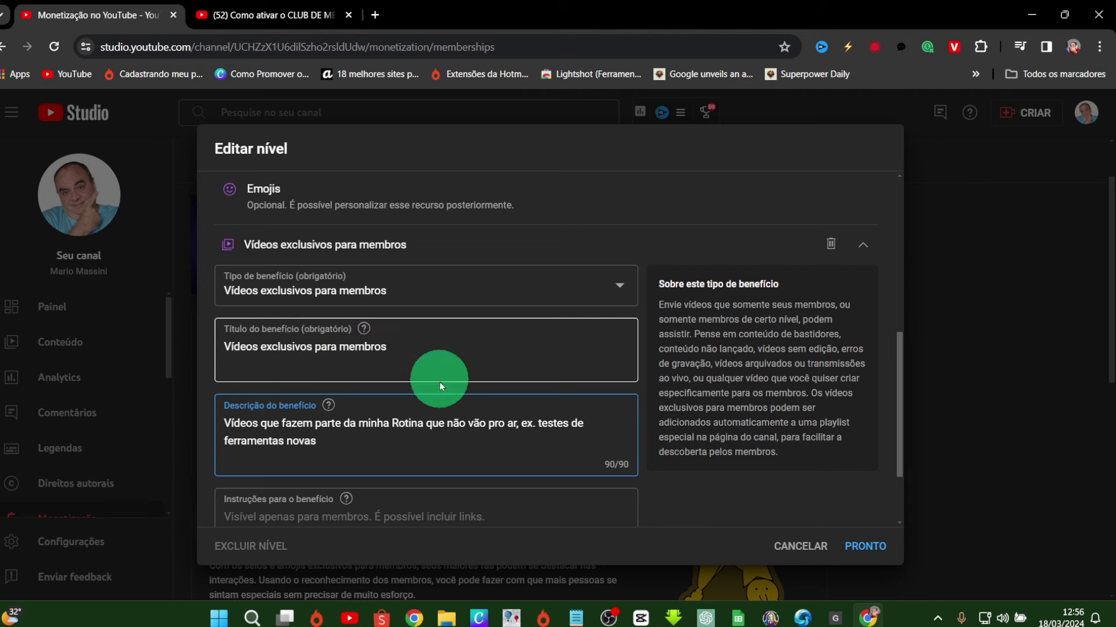
scroll(436, 424, down, 1)
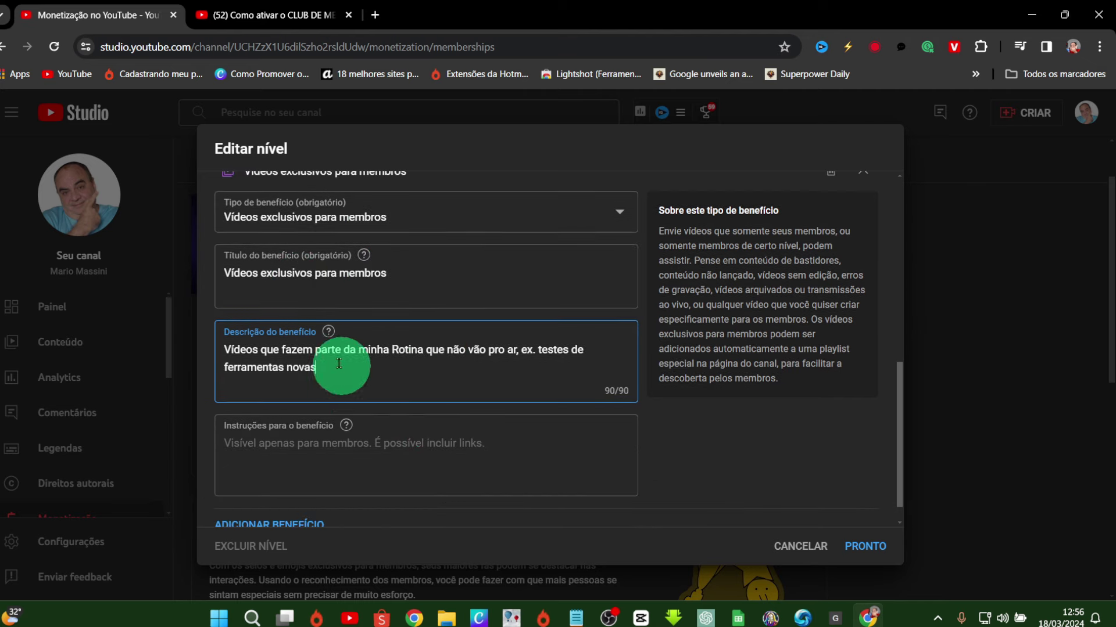
mouse_move(327, 332)
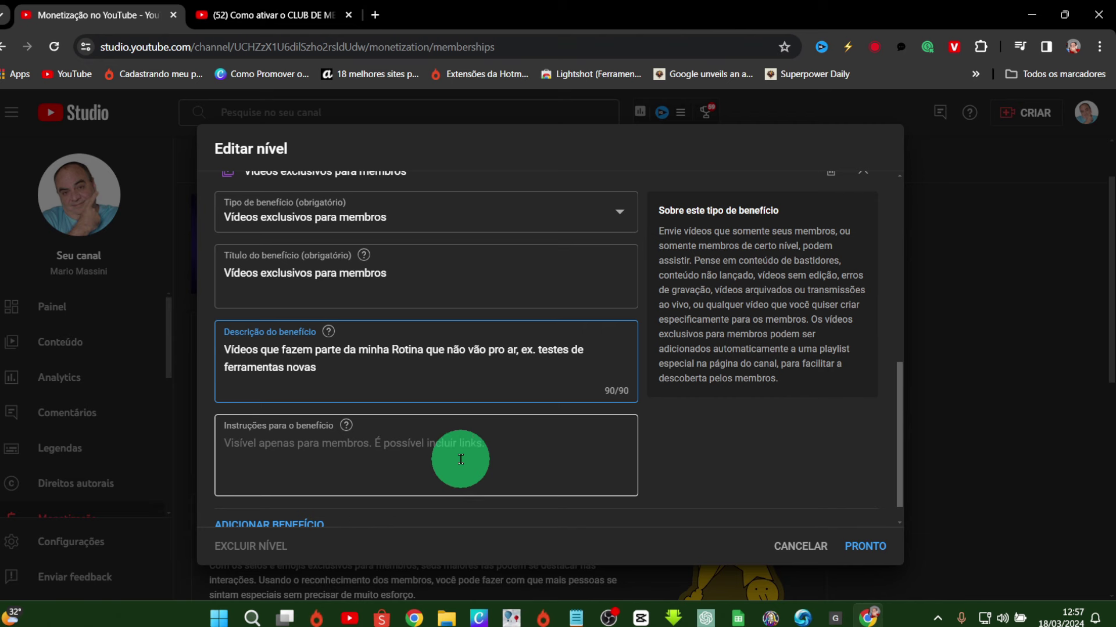
Step: Enter "Avisos na Aba Comunidade" as the instructions for the exclusive videos benefit
scroll(456, 433, down, 1)
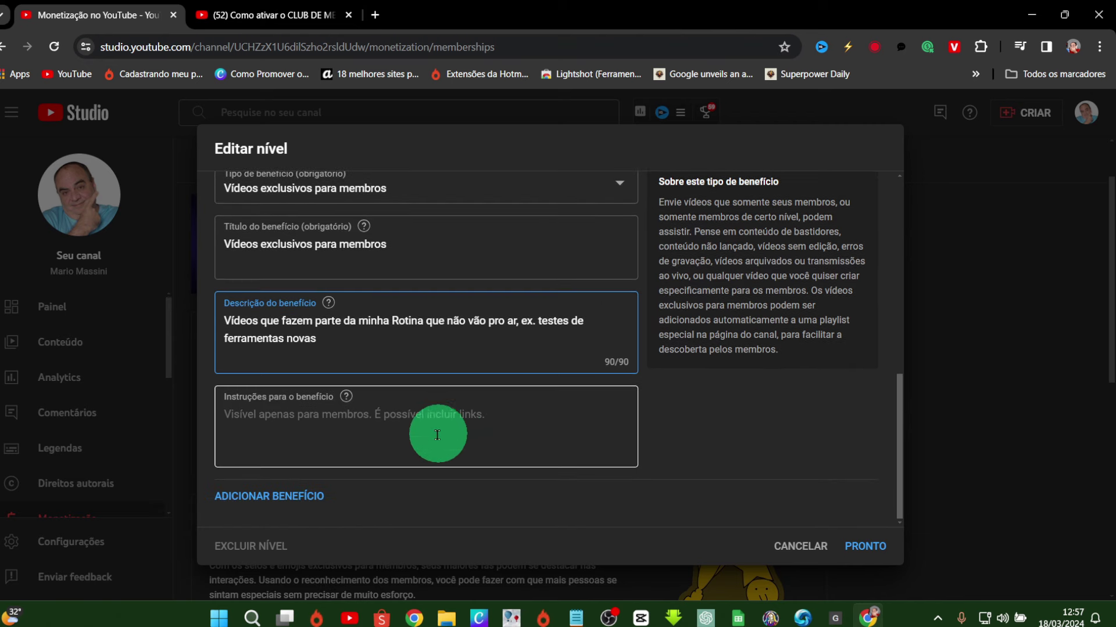
mouse_move(344, 396)
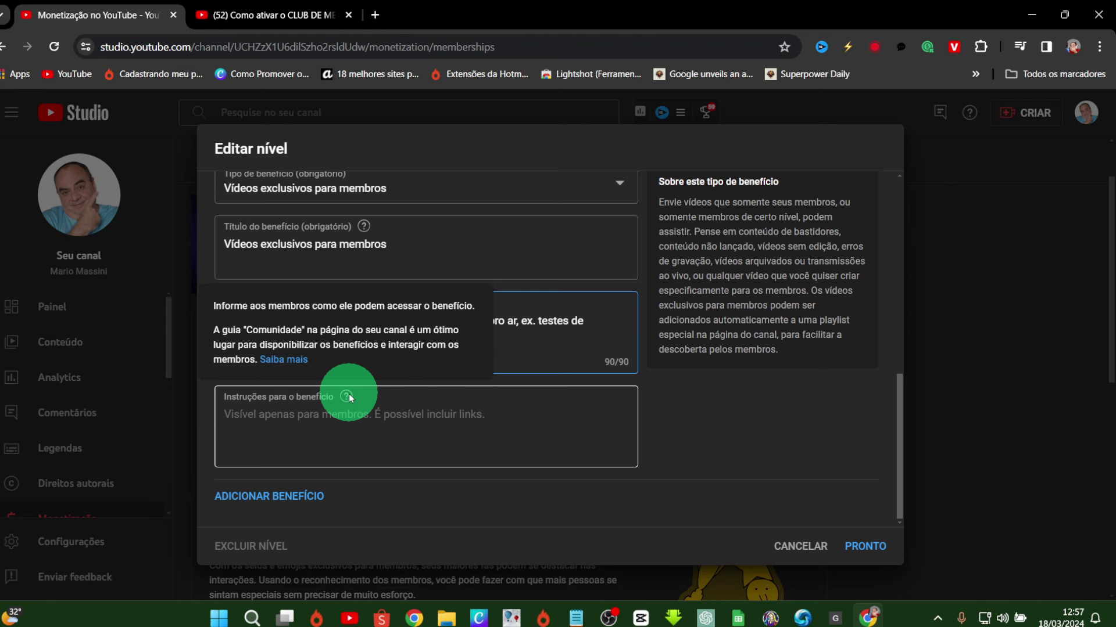
click(363, 419)
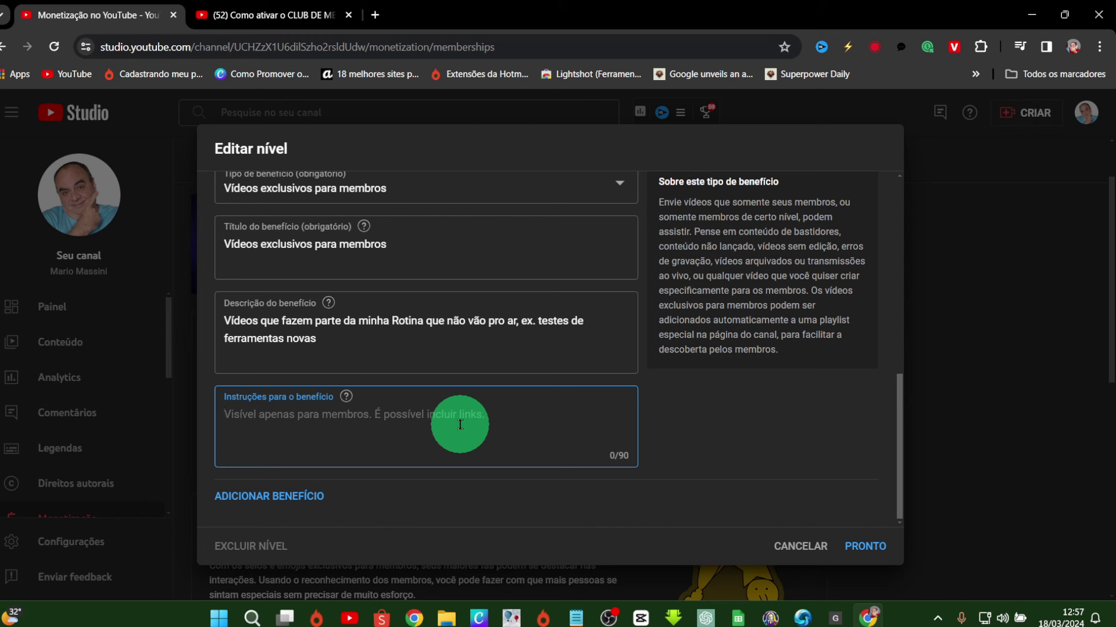
text(Avi)
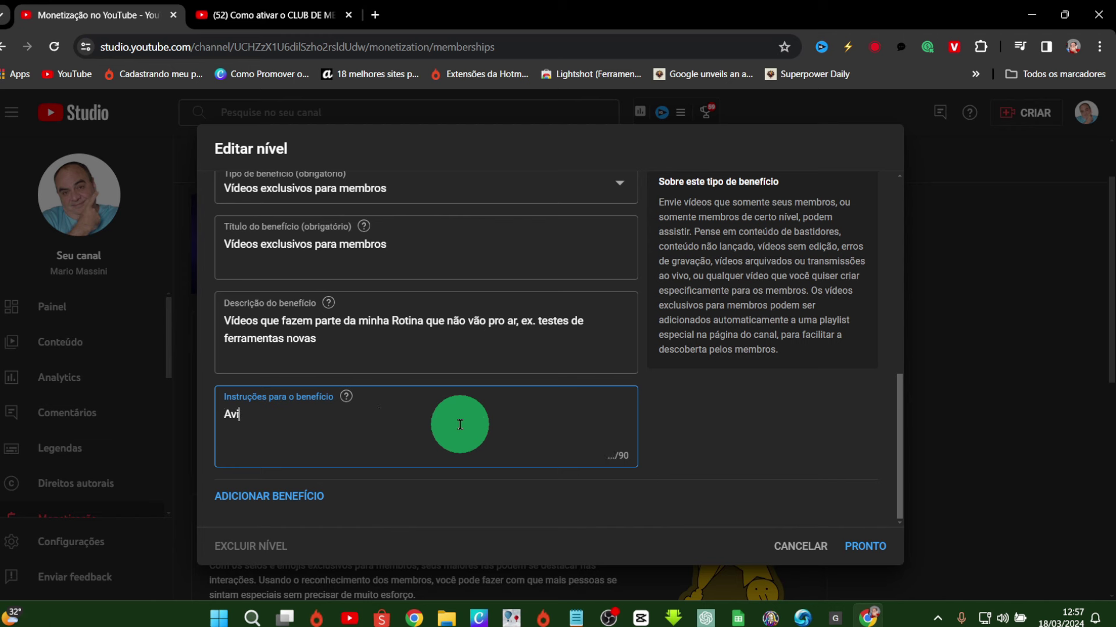
text(sos na Aba Comunidade)
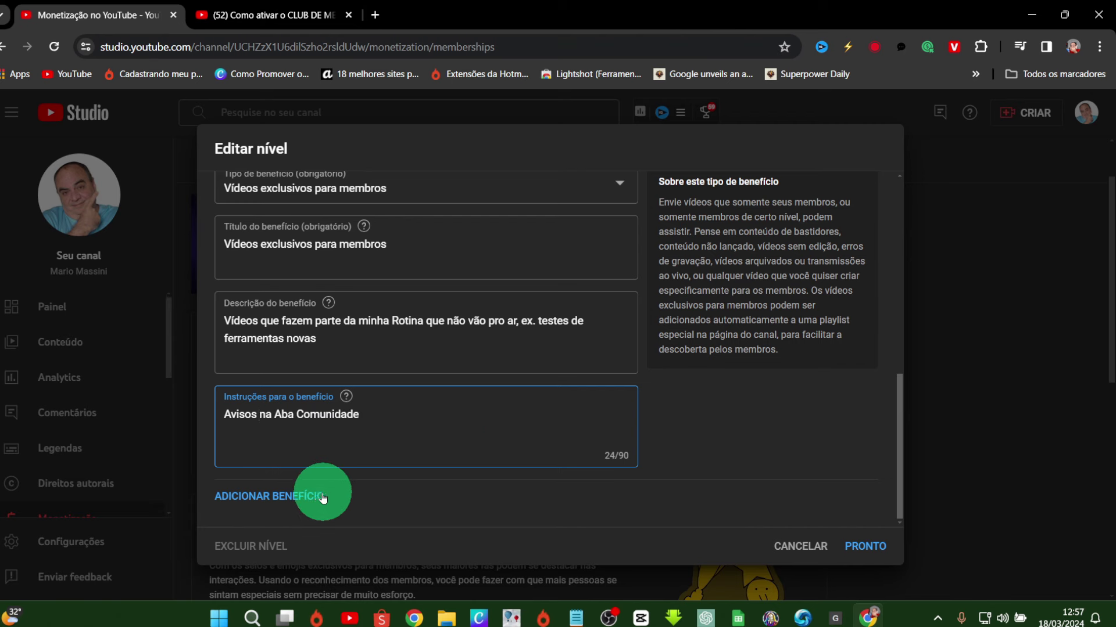
Step: Add a second benefit of type "Transmissões ao vivo exclusivas para membros" and title it "Live Quinzenal exclusivas para membros"
scroll(312, 498, up, 4)
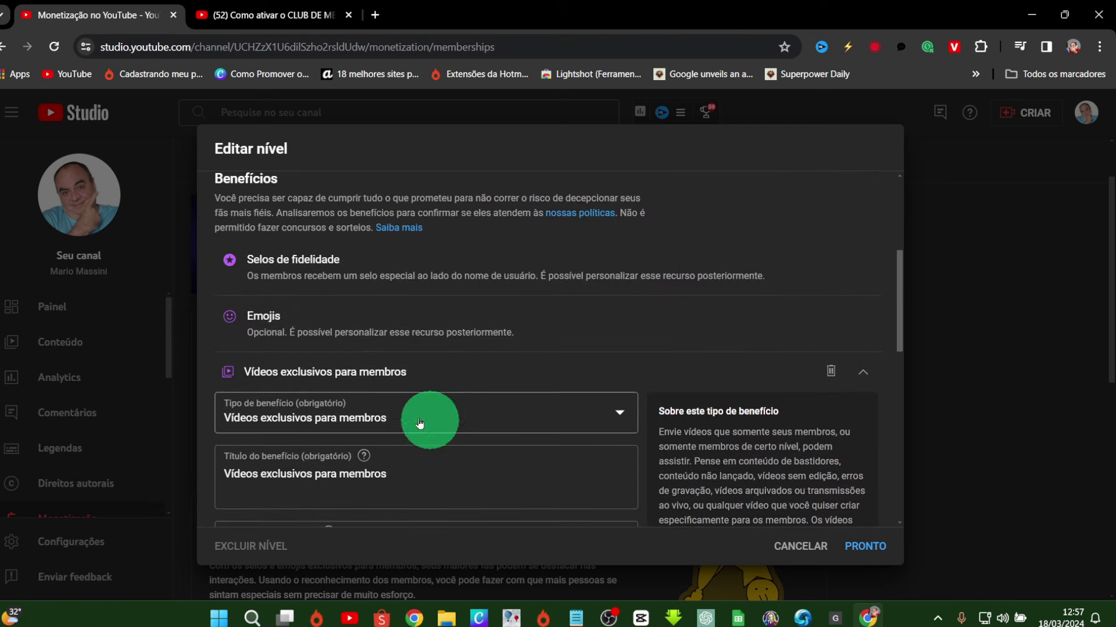
scroll(519, 409, down, 7)
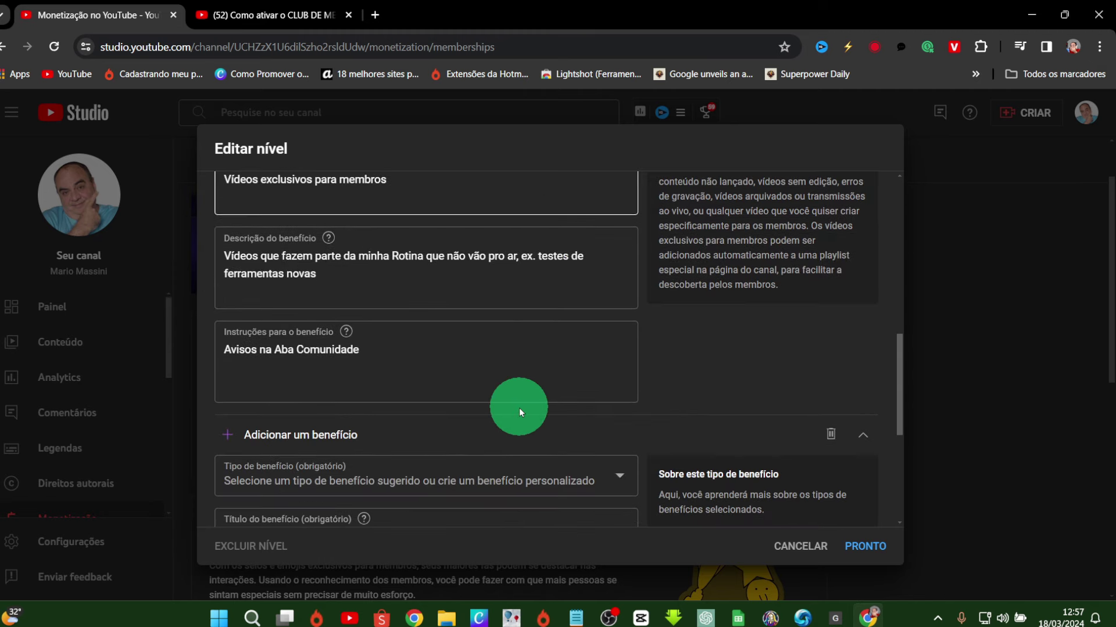
click(562, 405)
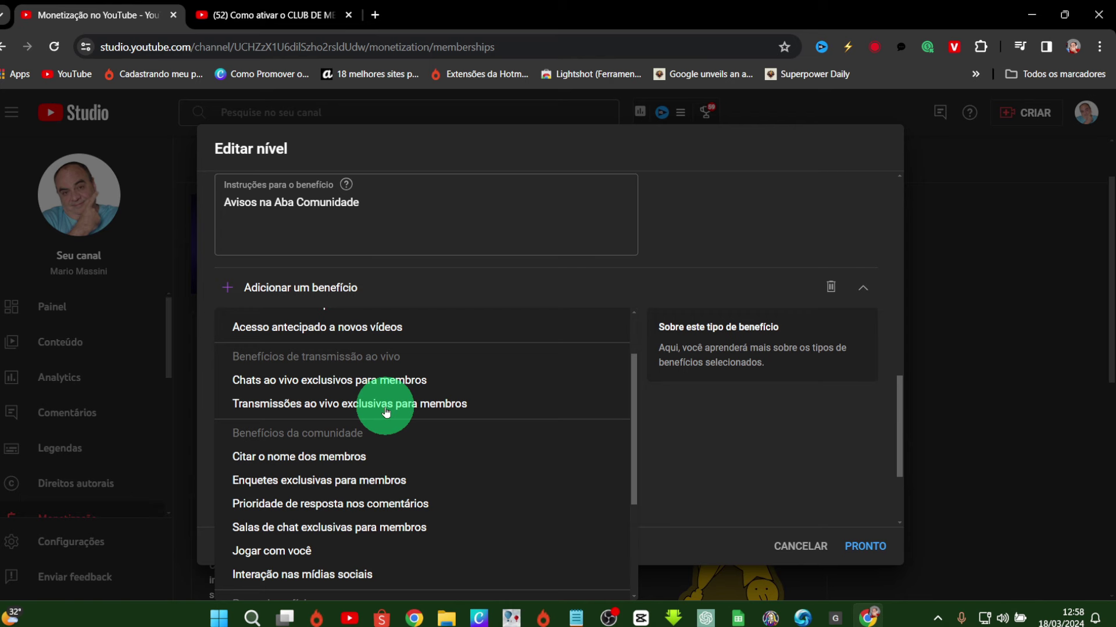
click(386, 412)
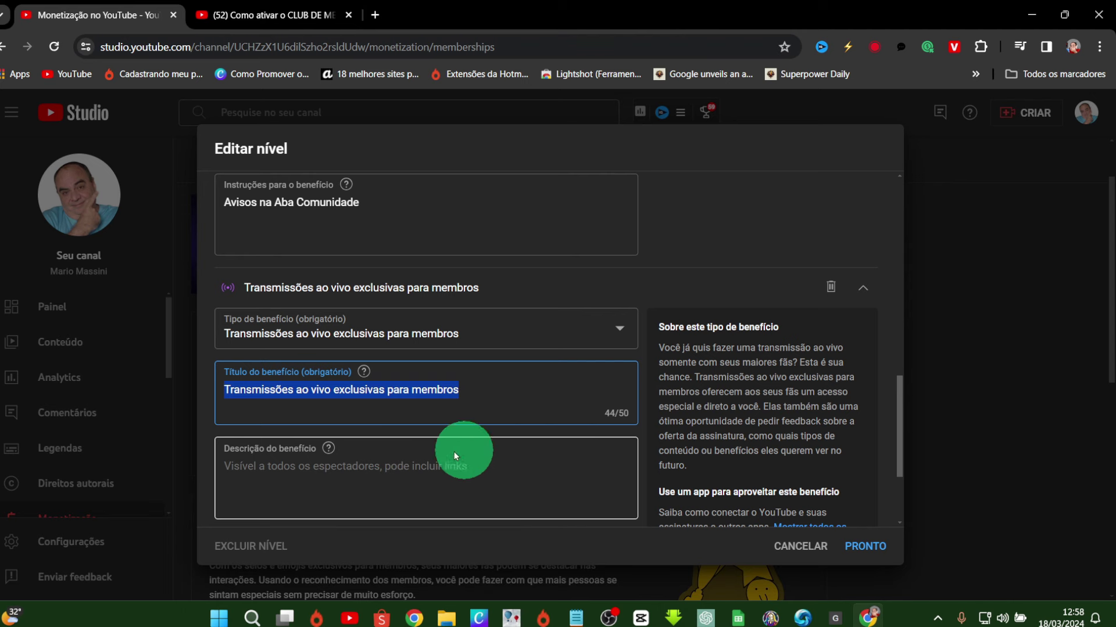
drag(334, 389, 224, 390)
text(Live Quinzenal)
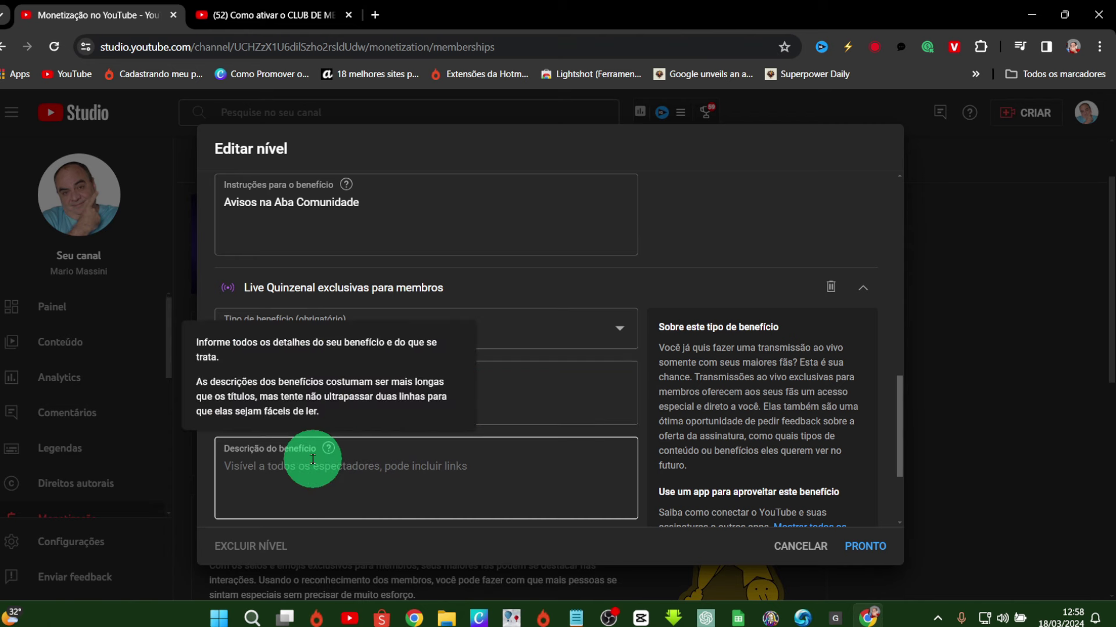
Step: Describe the live benefit as "Após atingirmos 50 membros, passaremos a ter Live exclusivas Quinzenais ás 4° de Manhã"
click(329, 452)
text(Após atingirmos 50 membros, passaremos a ter Live exclusivas Quinzenais ás 4° de Manhã)
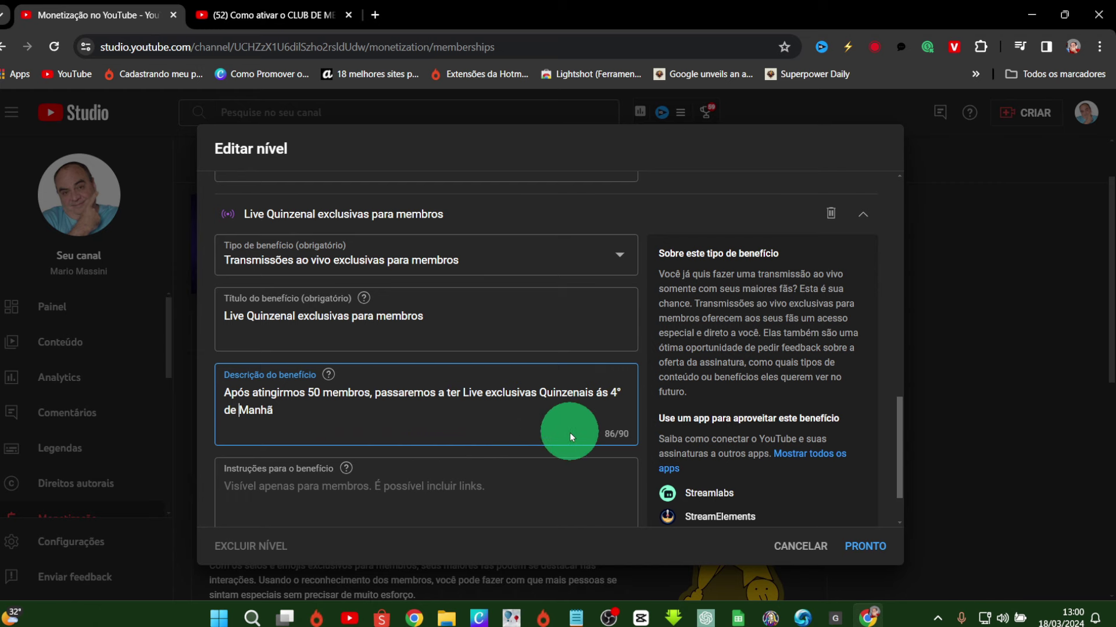
Step: Set the live benefit's instructions to "Antes dos 50 inscritos os membros terão preferência nas perguntas nas lives de 2° ás 15hs."
scroll(569, 433, down, 2)
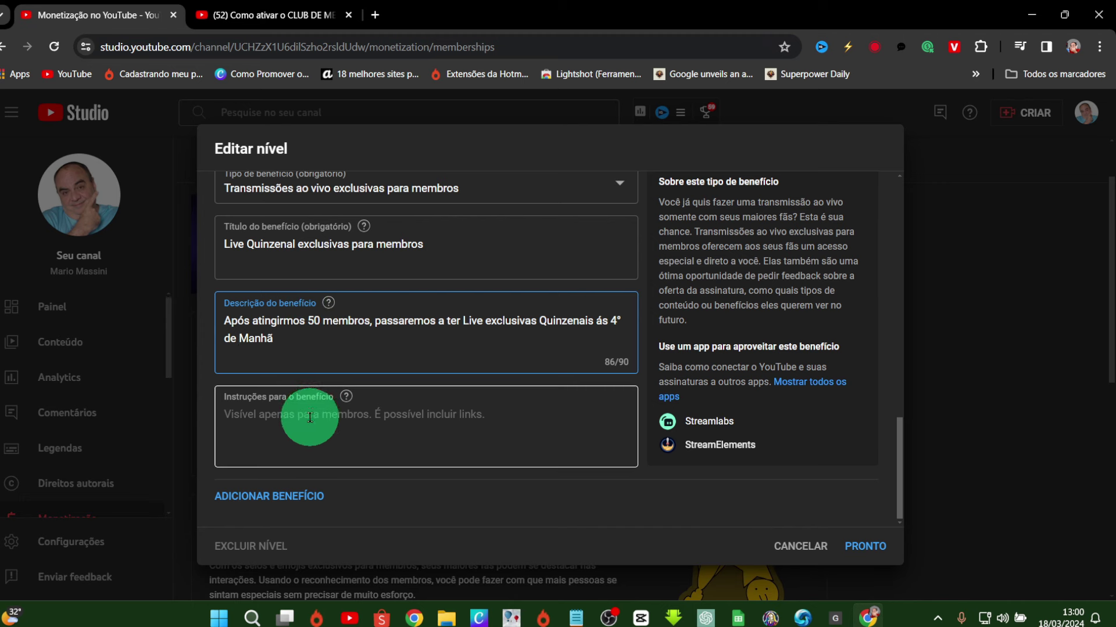
click(507, 413)
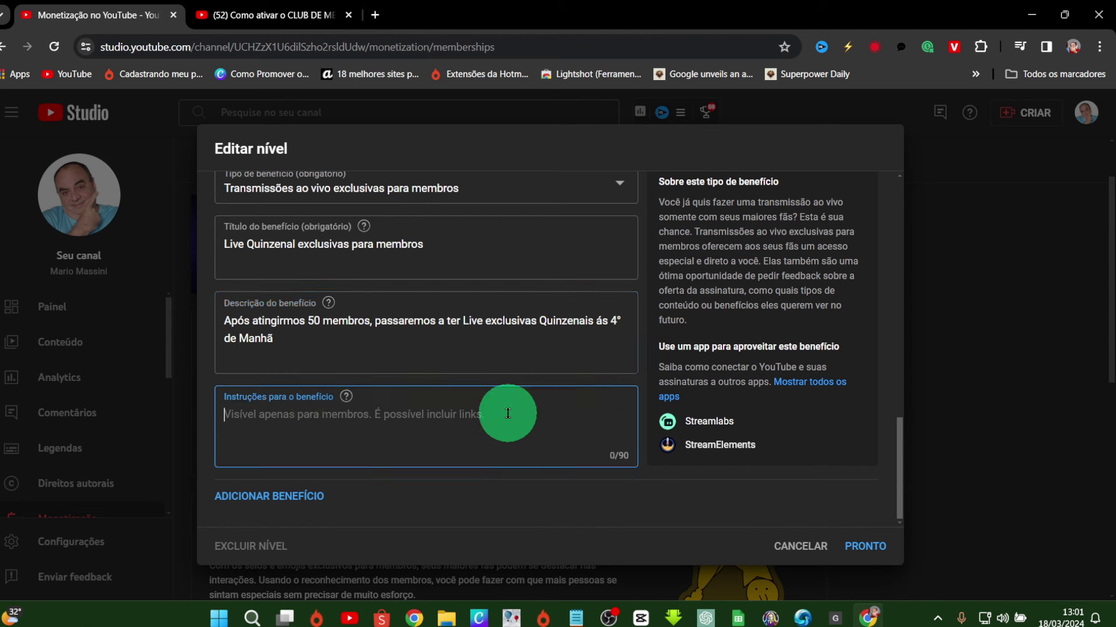
text(Antes dos 50 inscritos os membros terão preferência nas perguntas nas lives de 2° ás 15hs.)
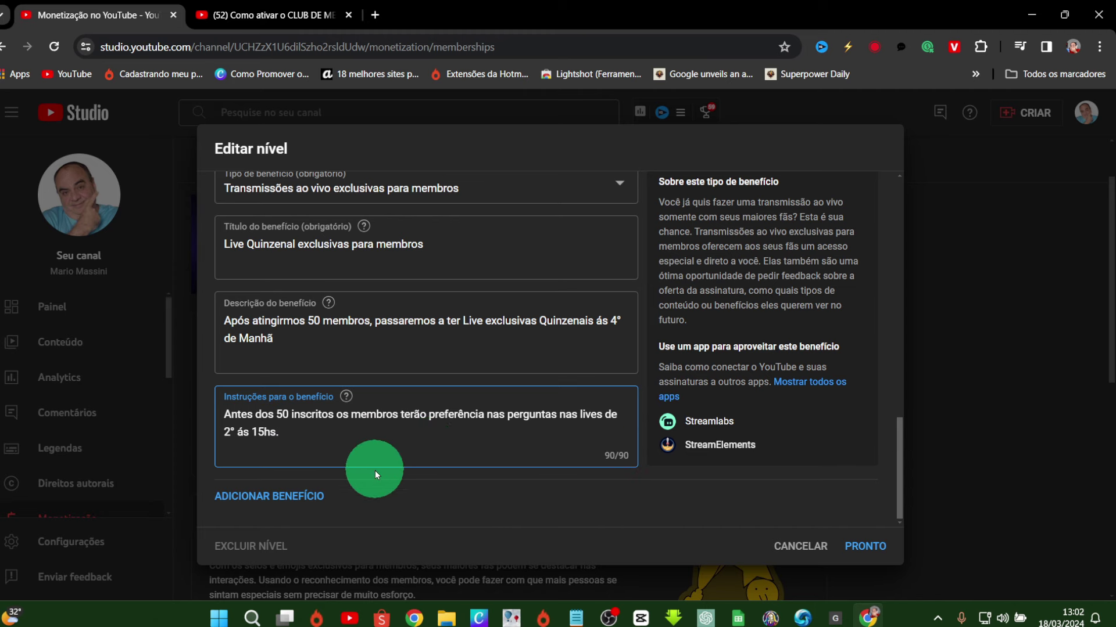
Step: Review the benefits entered for the membership level, from the live broadcasts back to the exclusive videos
scroll(600, 438, up, 4)
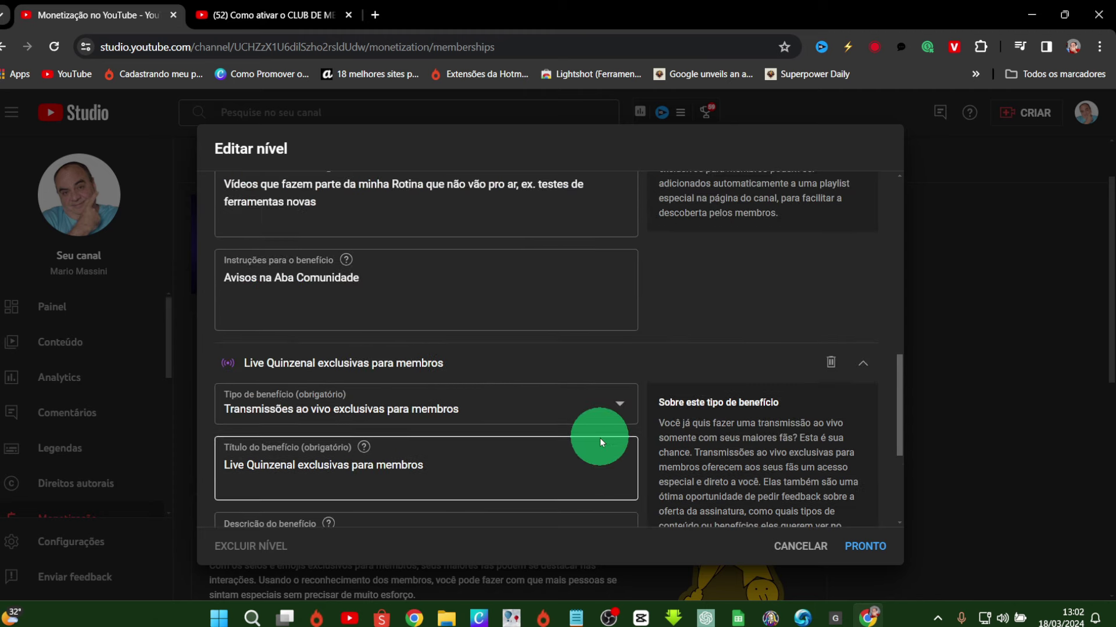
scroll(599, 443, down, 4)
scroll(305, 503, up, 10)
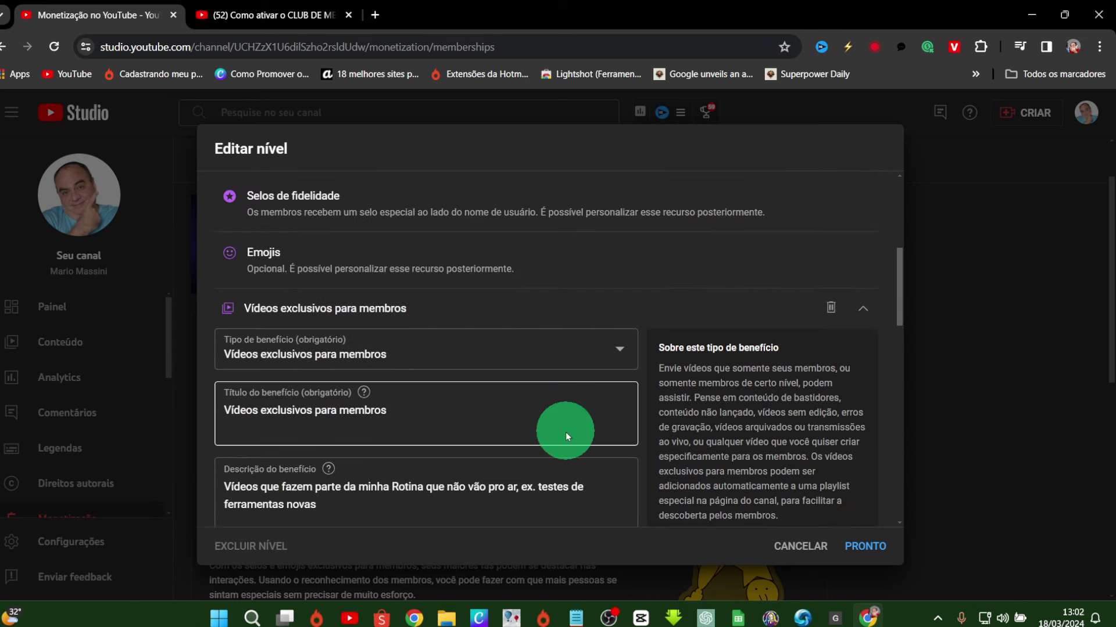
scroll(568, 431, down, 4)
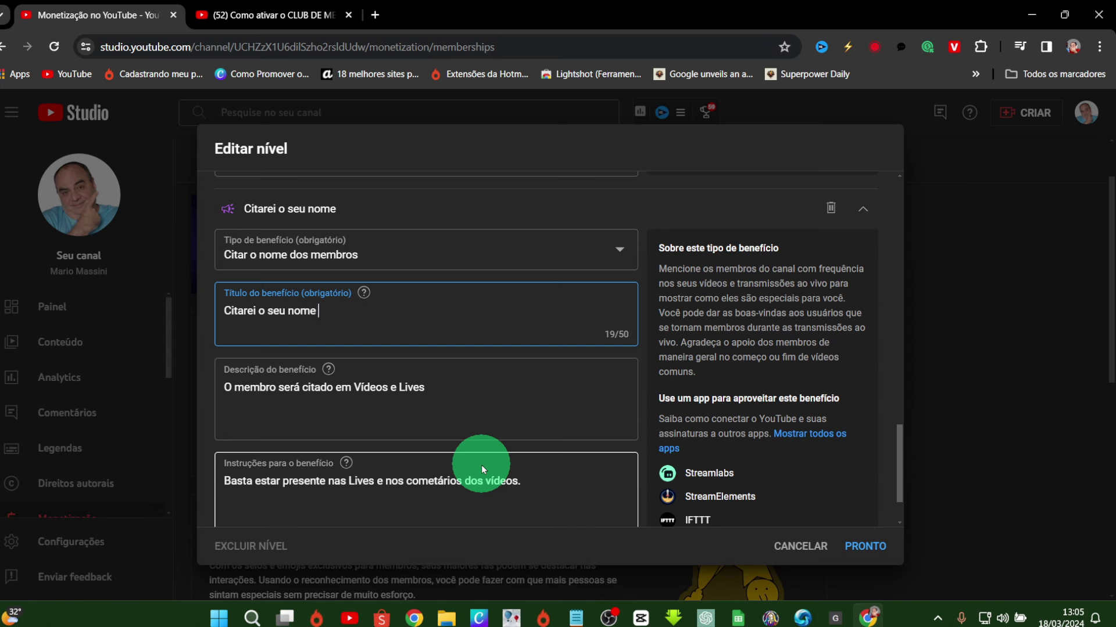
Step: Add a "Produto com desconto" benefit offering members 10% off courses, with the instructions "Basta escolher o Curso e me solicitar o link com Desconto."
scroll(481, 465, down, 2)
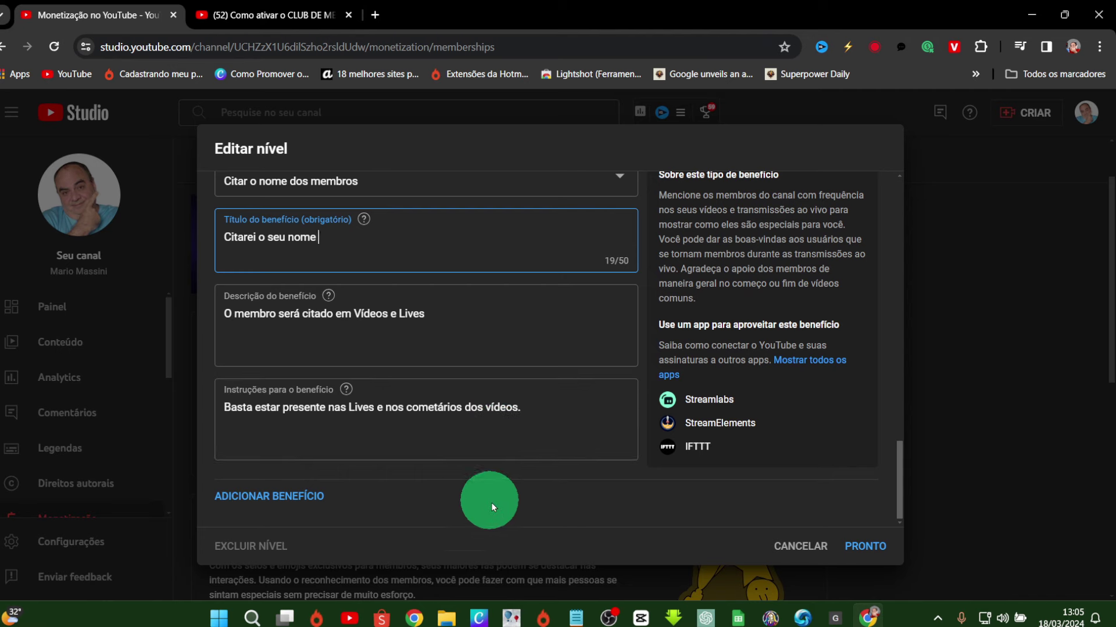
click(273, 497)
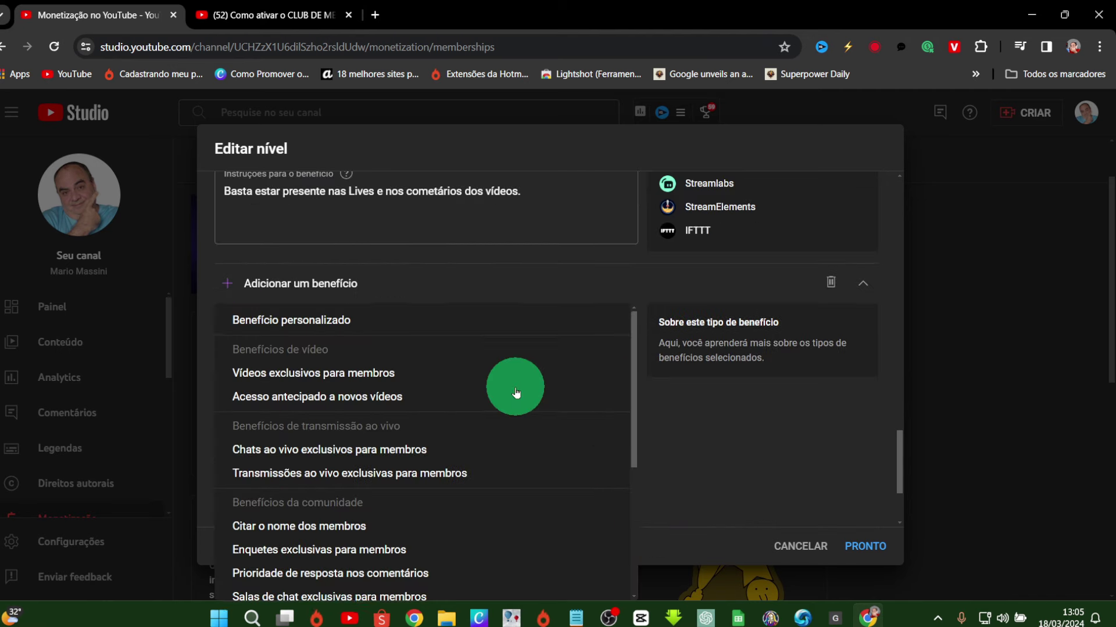
scroll(516, 394, down, 3)
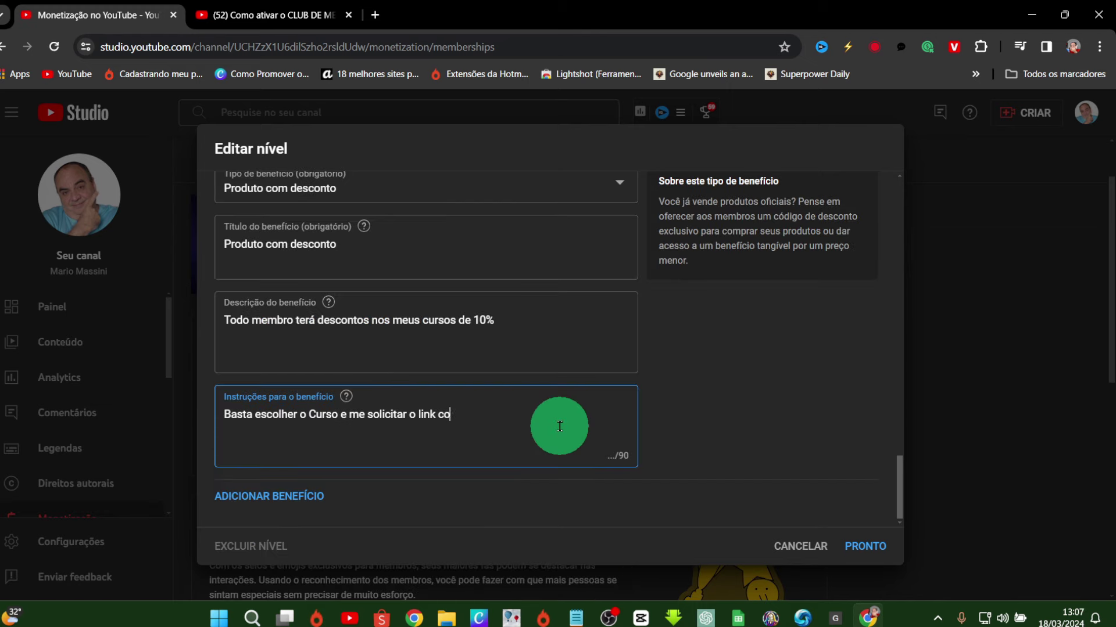
text(m Desconto.)
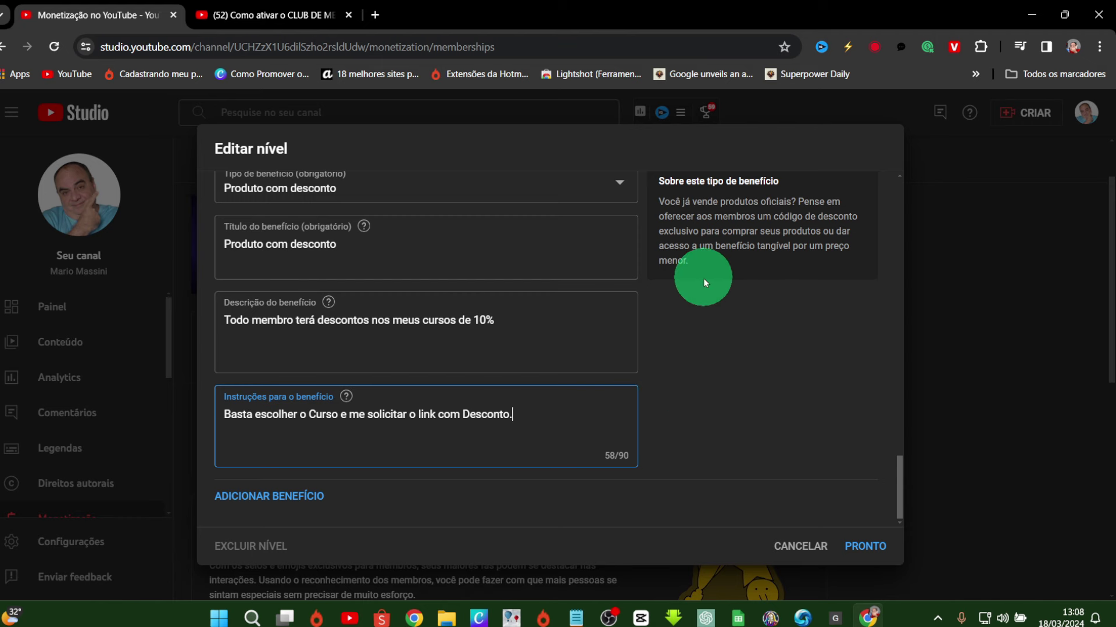
Step: Review the level's benefits, from the discounted product back through the name mention and live broadcasts to the exclusive videos
scroll(758, 276, up, 1)
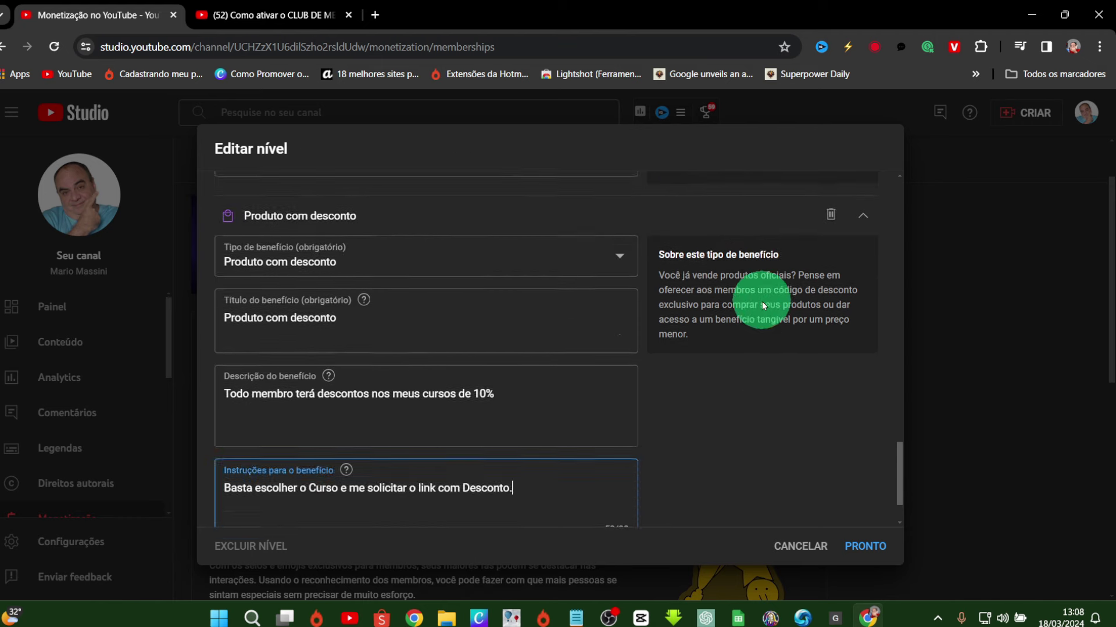
scroll(762, 302, up, 3)
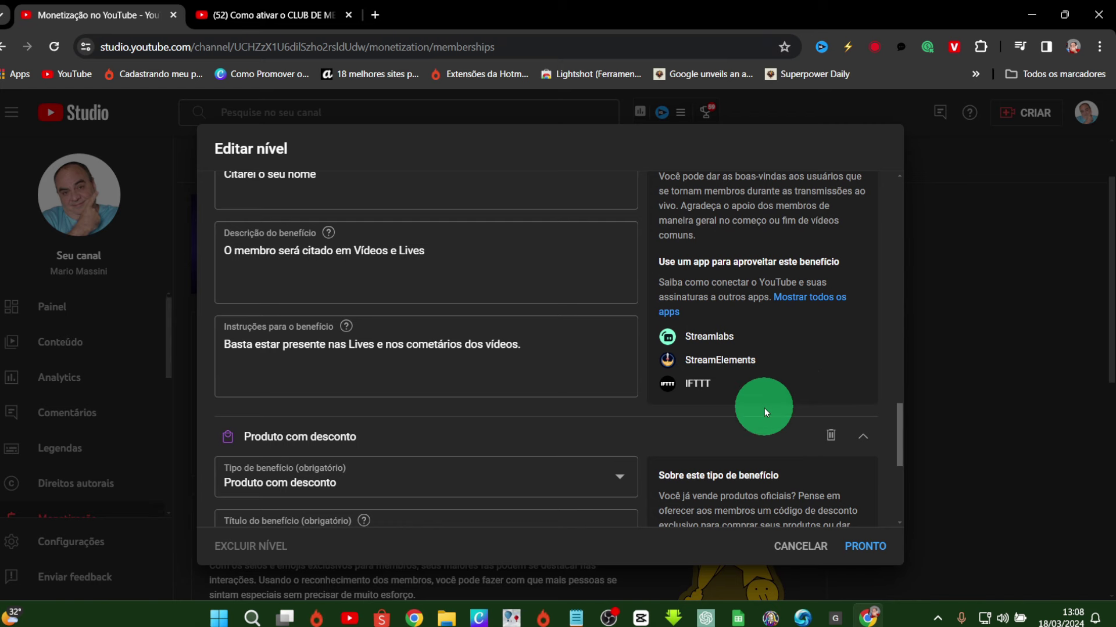
scroll(765, 408, up, 2)
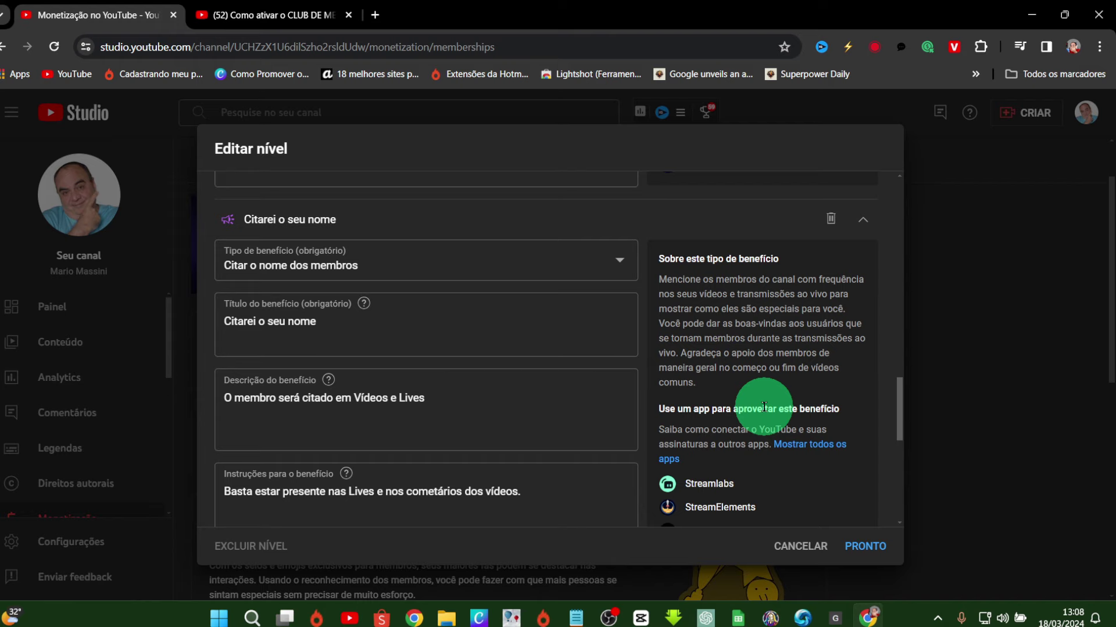
scroll(764, 407, up, 3)
scroll(765, 436, up, 2)
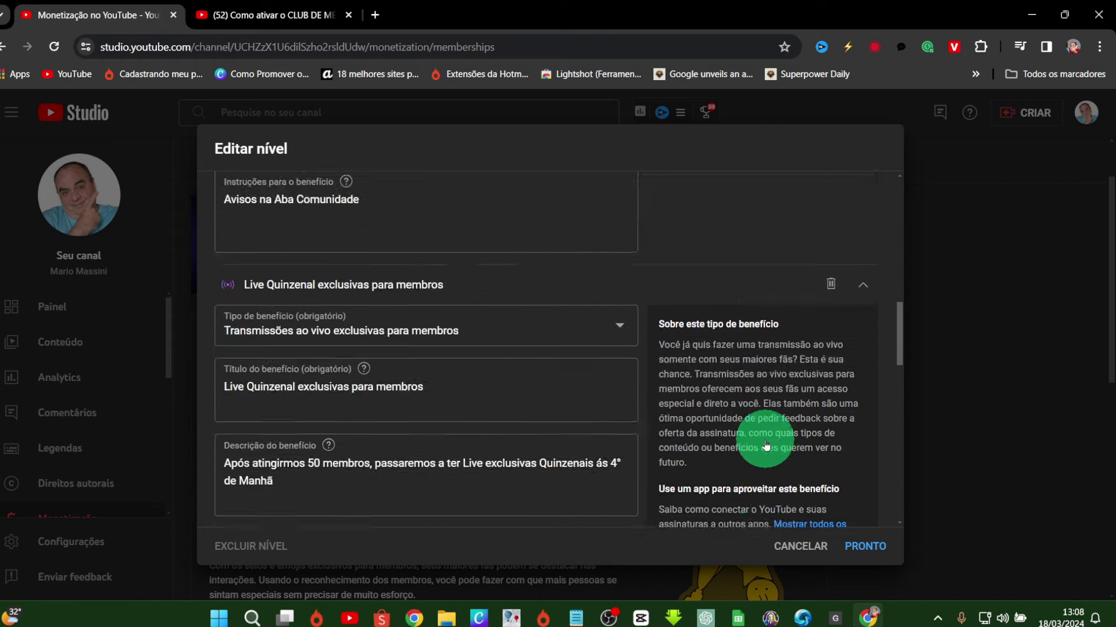
scroll(761, 442, up, 4)
scroll(756, 440, down, 5)
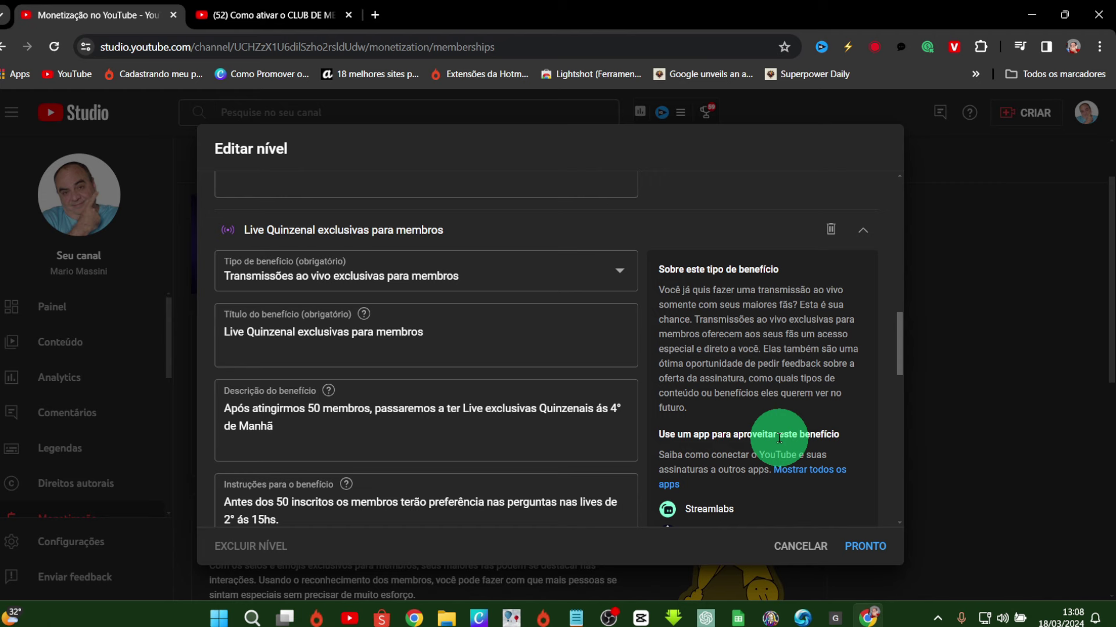
scroll(775, 440, down, 10)
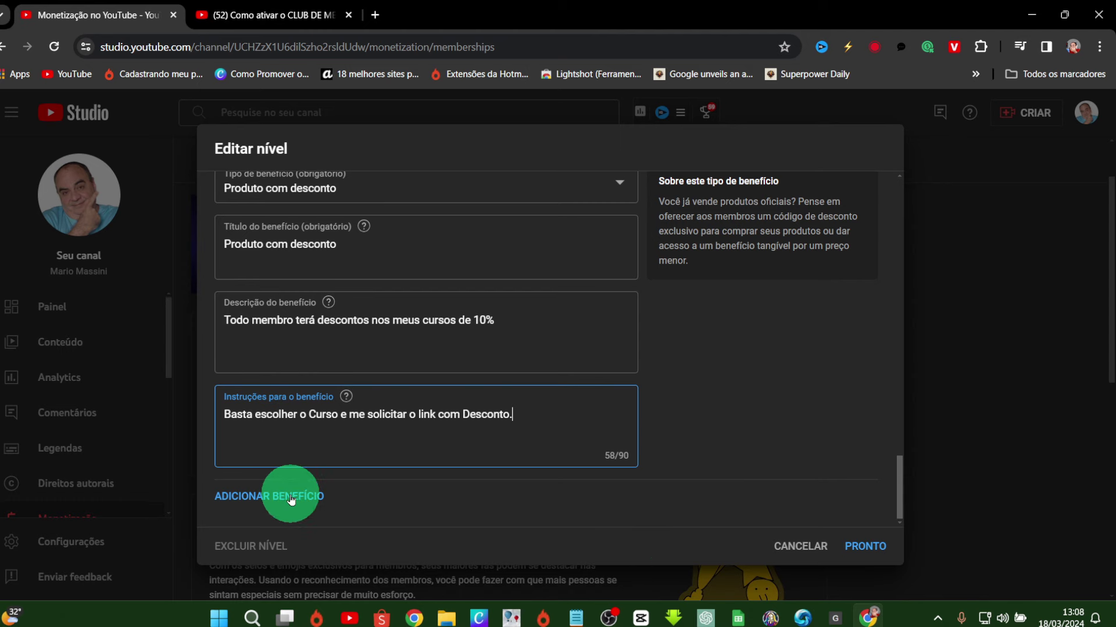
scroll(480, 448, up, 10)
scroll(564, 431, down, 1)
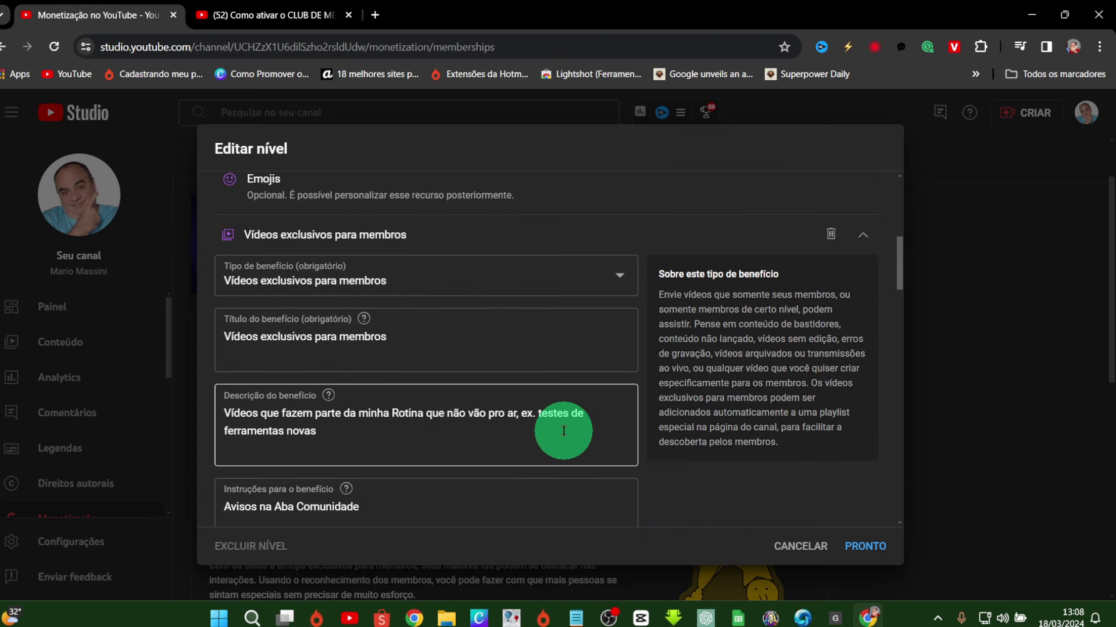
Step: Examine the benefit types available for the exclusive videos benefit, including the custom benefit option
click(621, 289)
click(616, 219)
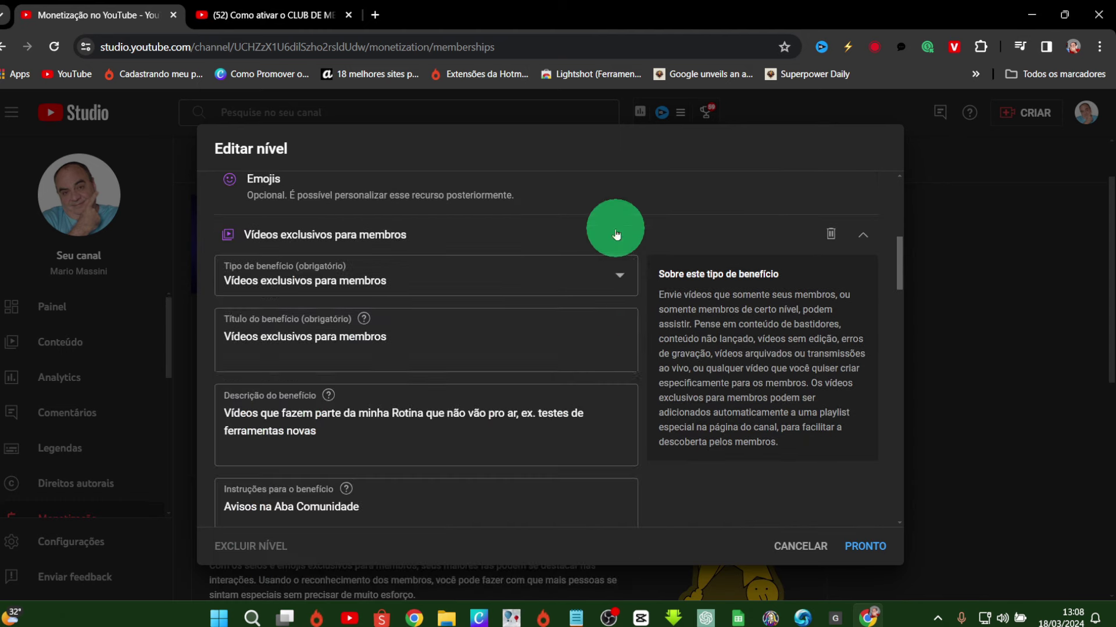
click(619, 282)
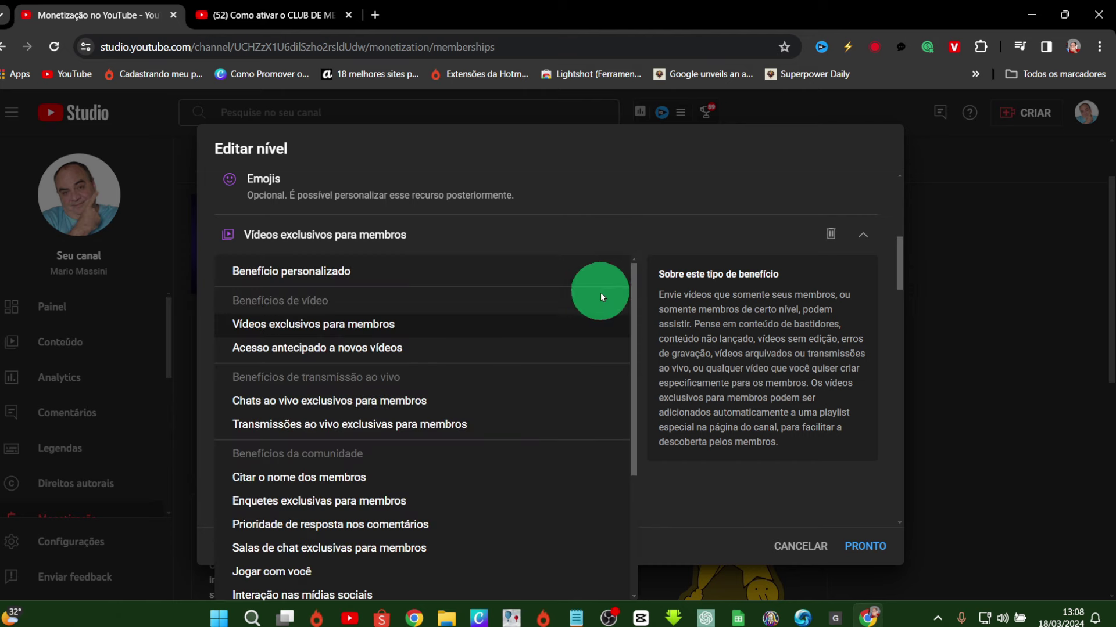
click(353, 274)
click(553, 307)
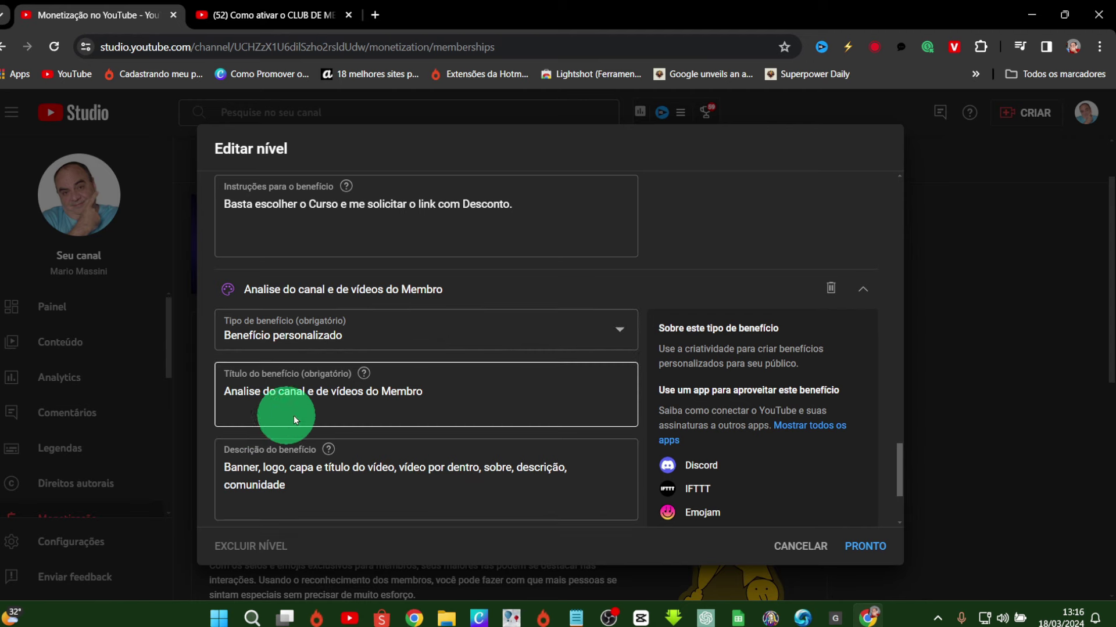
Step: Confirm the level's edited benefits and save the membership offer as a draft, leaving its setup
scroll(420, 414, down, 1)
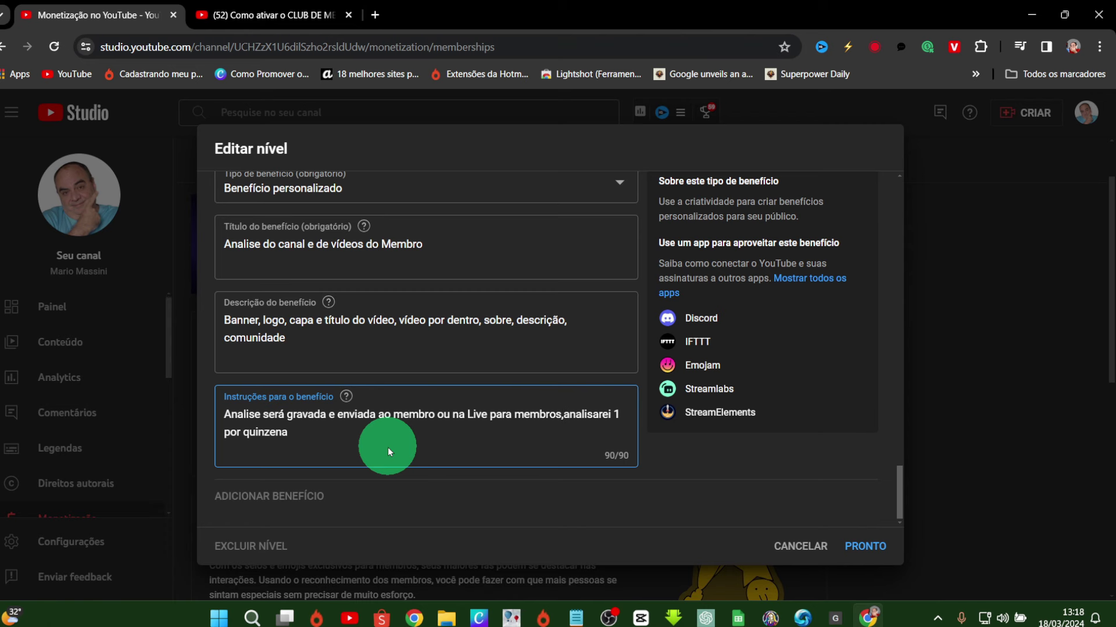
scroll(647, 364, up, 3)
scroll(647, 364, up, 10)
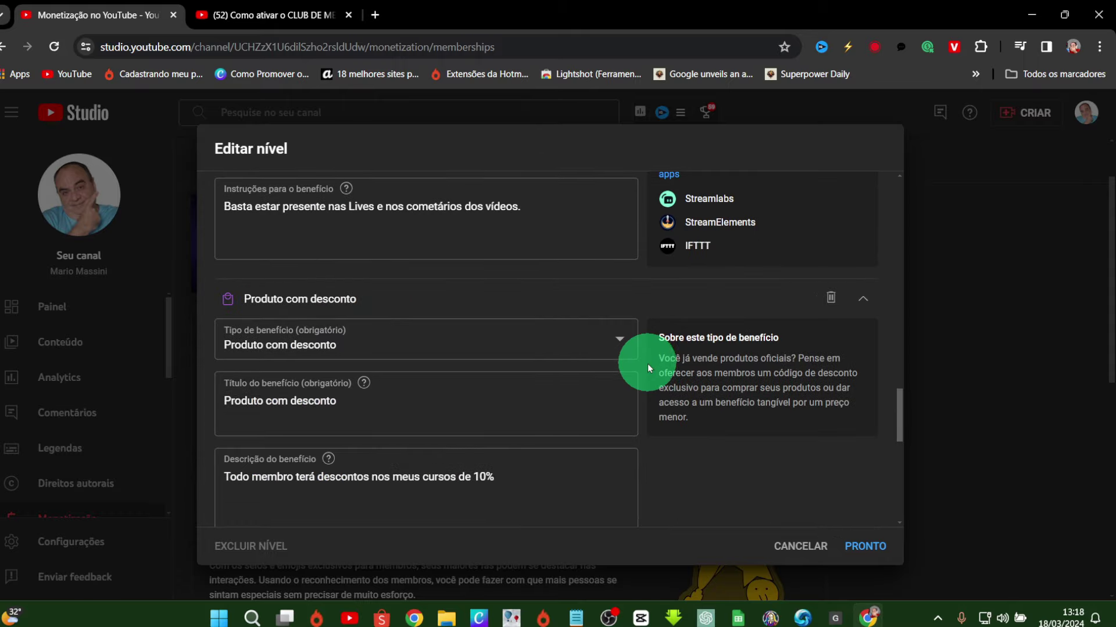
scroll(647, 336, up, 3)
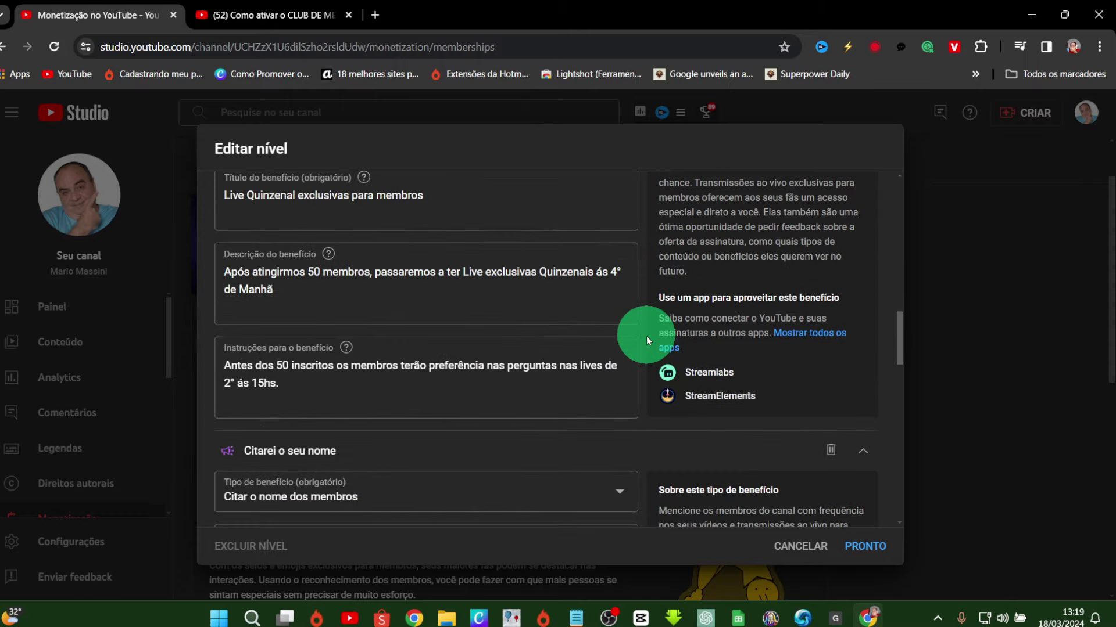
scroll(646, 335, down, 10)
scroll(646, 336, down, 7)
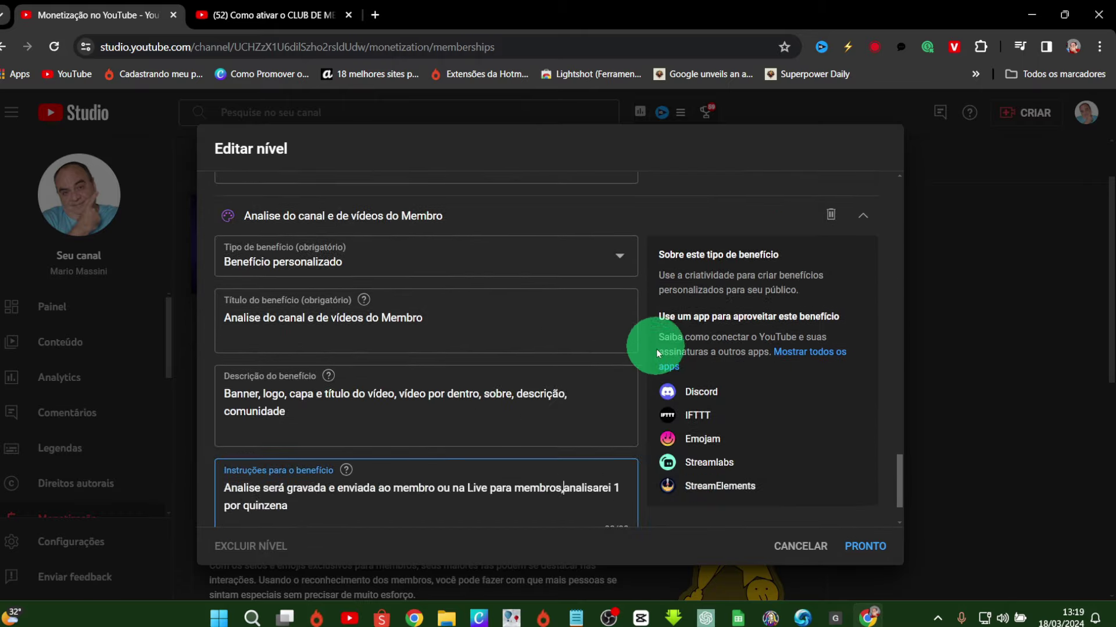
scroll(658, 355, down, 2)
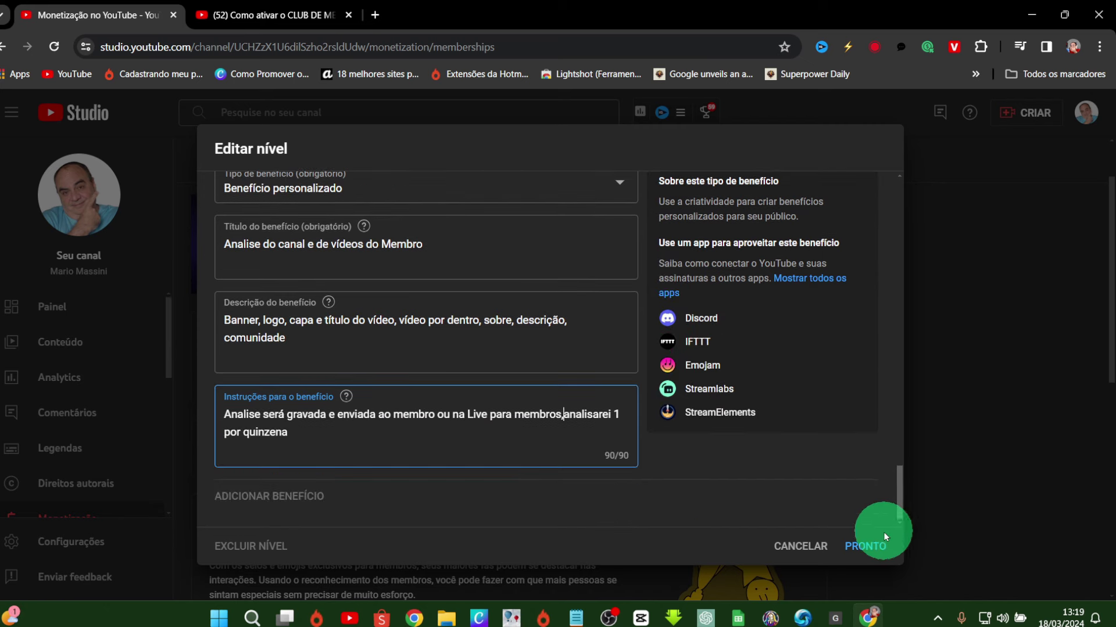
click(859, 551)
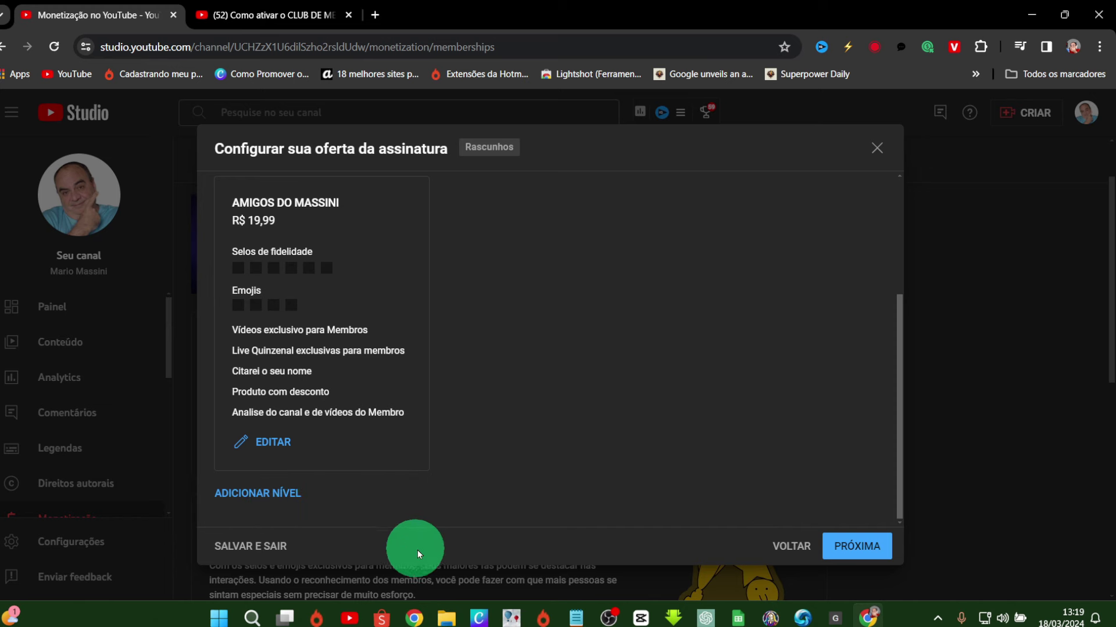
click(263, 549)
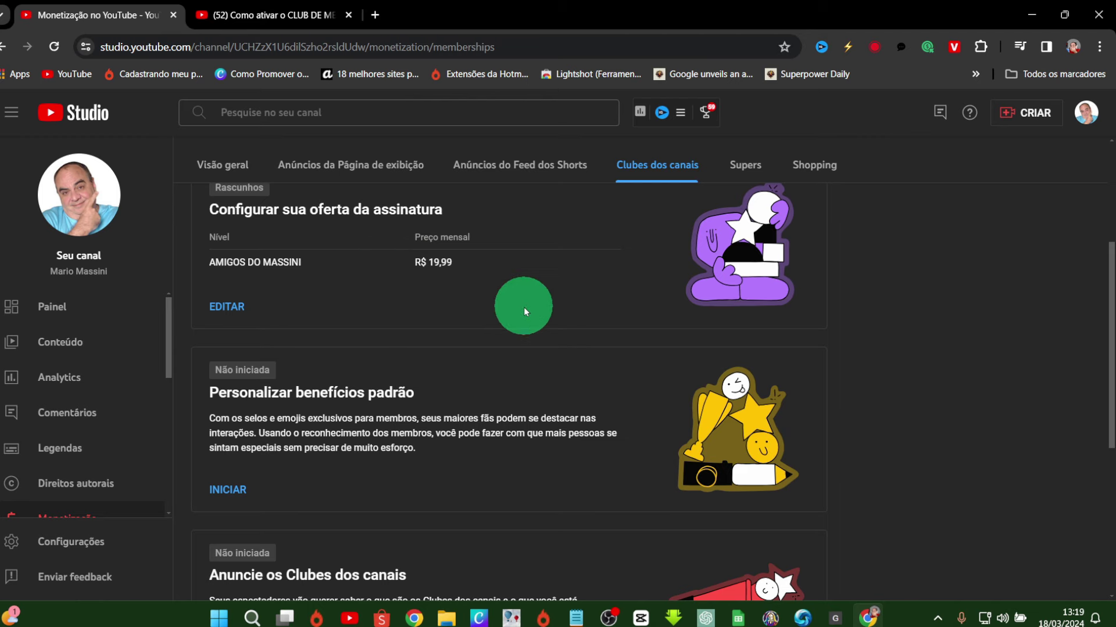
Step: Reopen the membership offer draft, examine its benefit summary in the "Enviar para análise" stage, and close the setup without submitting
scroll(524, 307, up, 1)
click(232, 380)
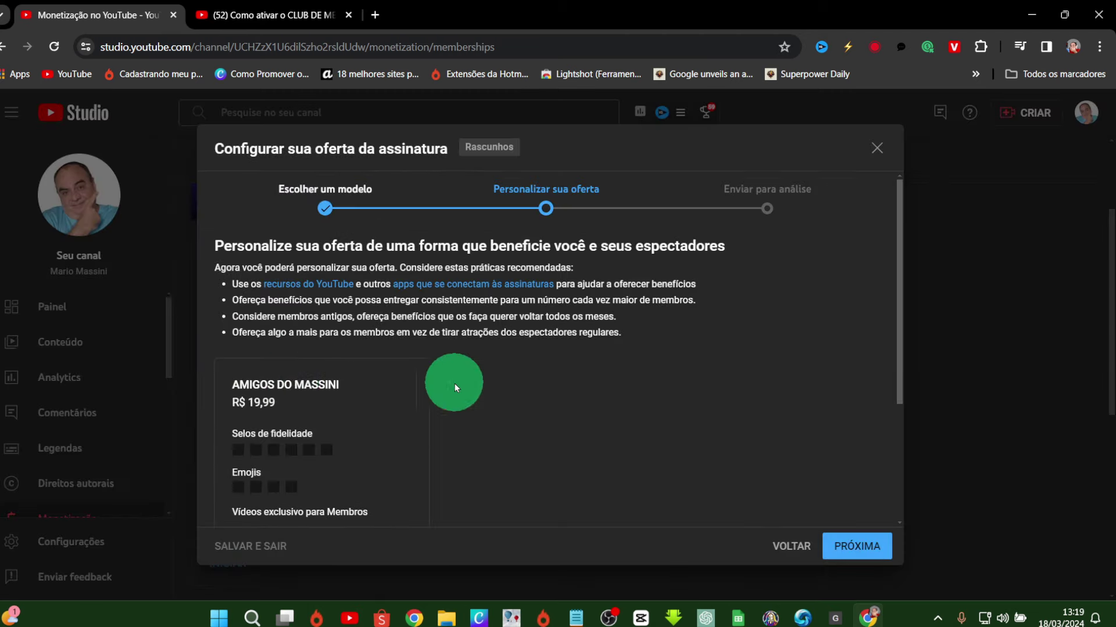
scroll(459, 389, down, 3)
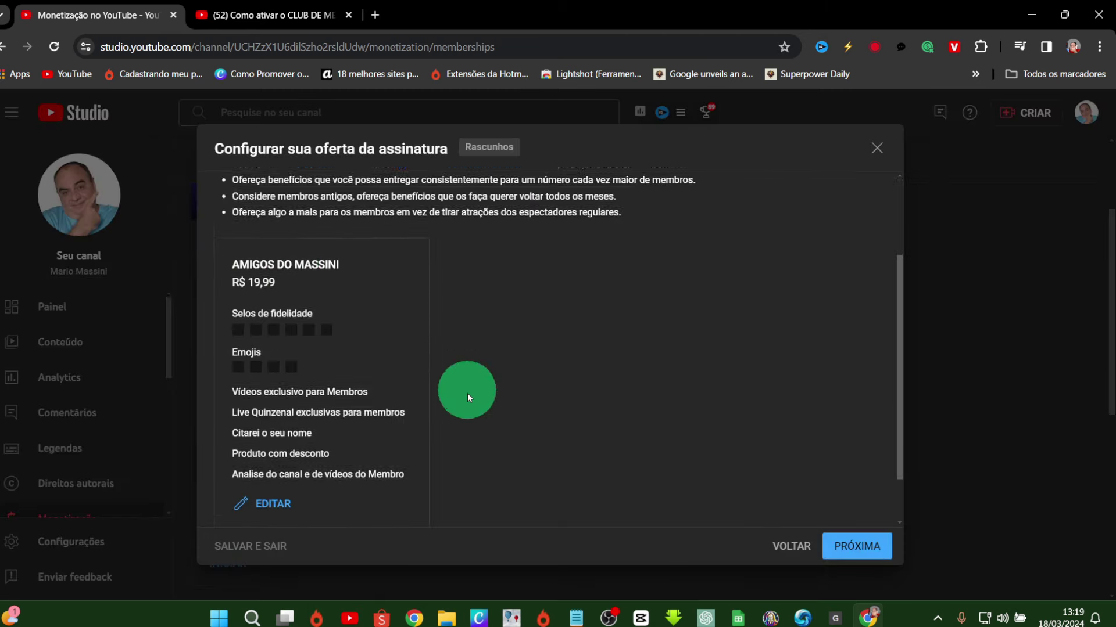
click(857, 546)
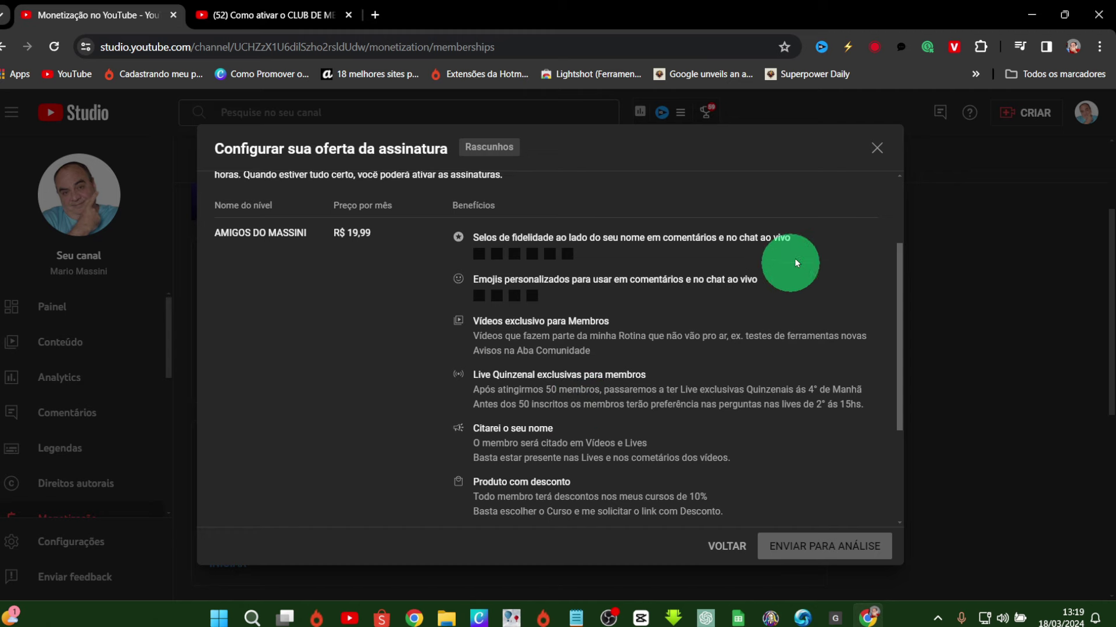
click(876, 149)
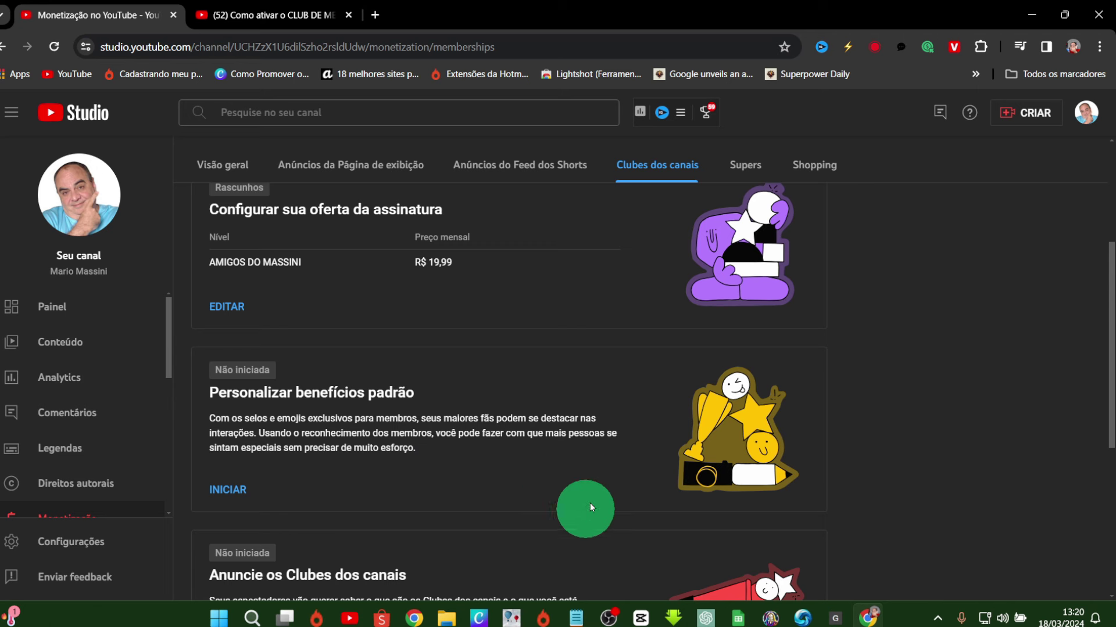
Step: Start customizing the standard benefits, then look through the star badge images in the Downloads folder in File Explorer
click(224, 493)
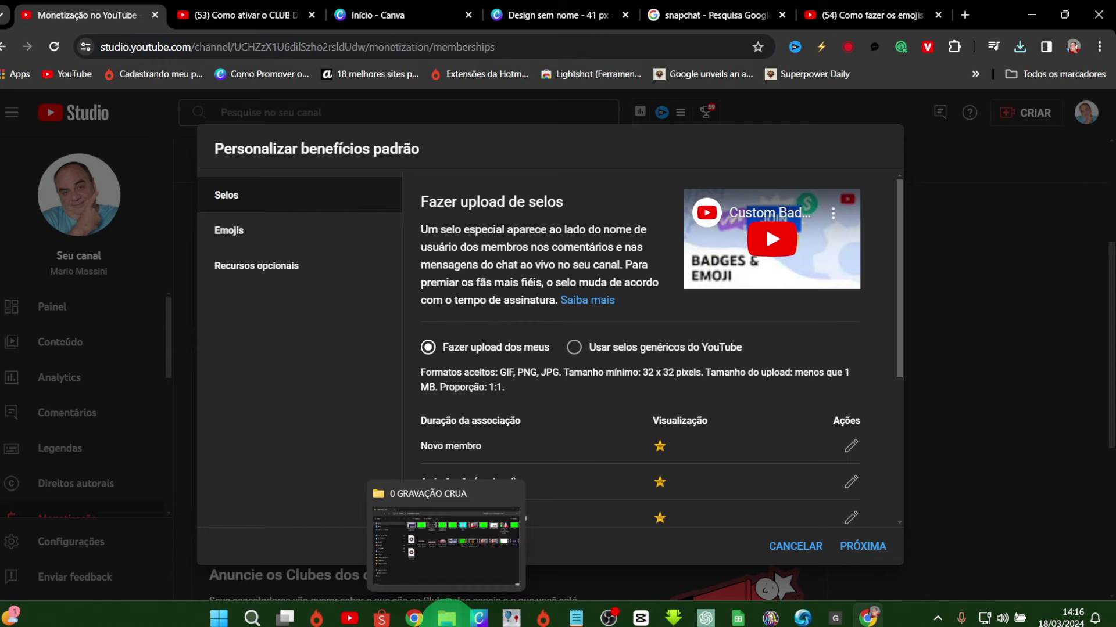
click(446, 617)
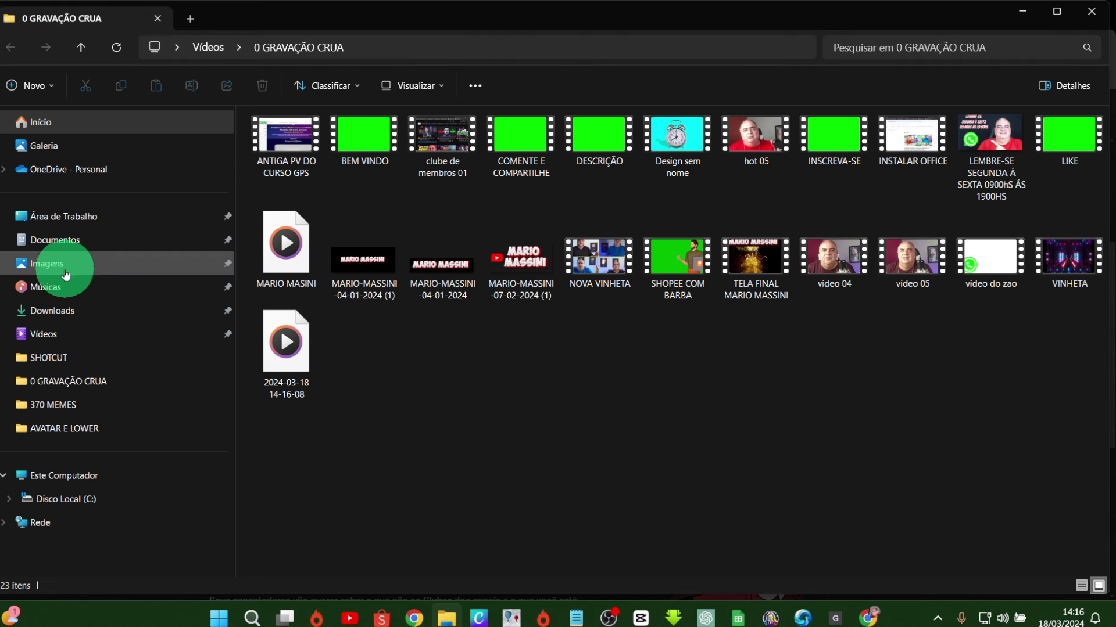
click(60, 310)
scroll(670, 419, down, 1)
scroll(669, 419, down, 5)
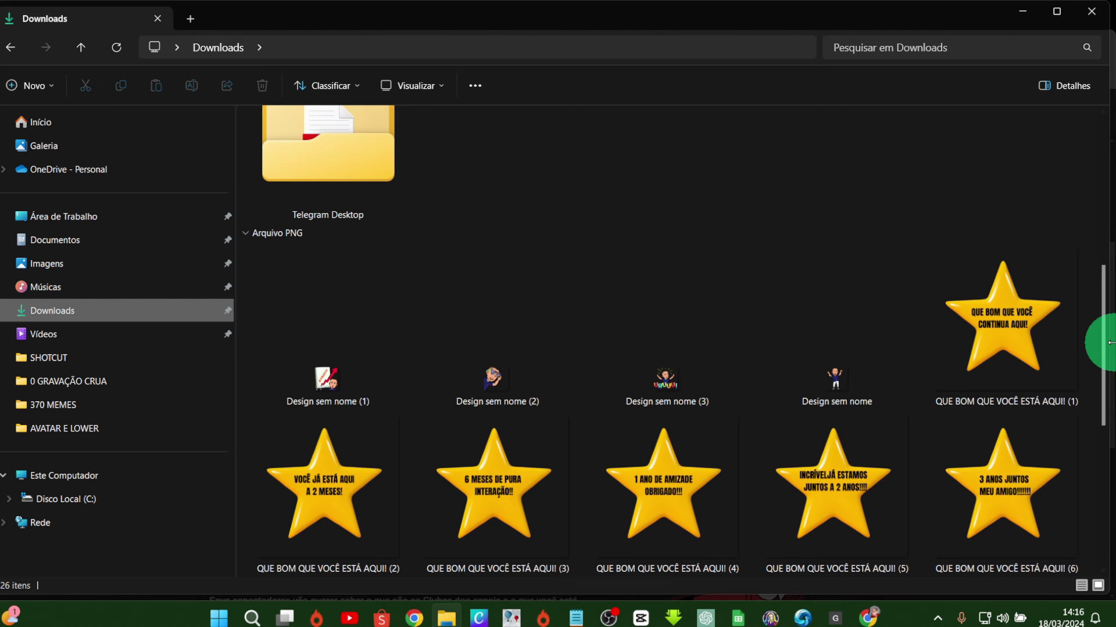
drag(1102, 357, 1102, 447)
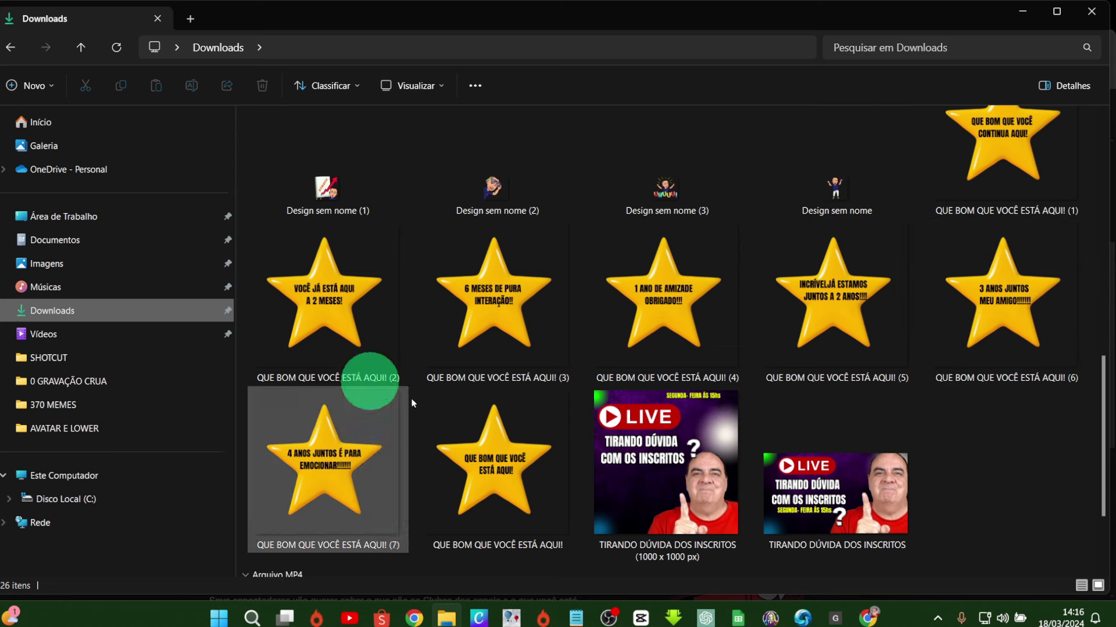
Step: Switch back to YouTube Studio and examine the custom emojis and their names in the standard benefits
click(868, 618)
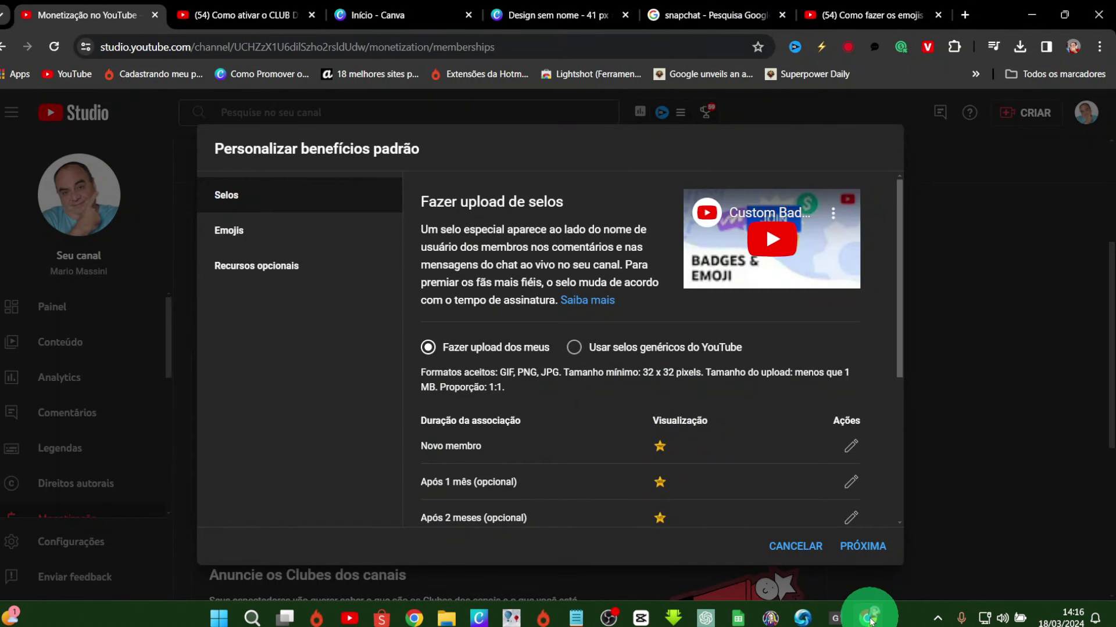
click(299, 229)
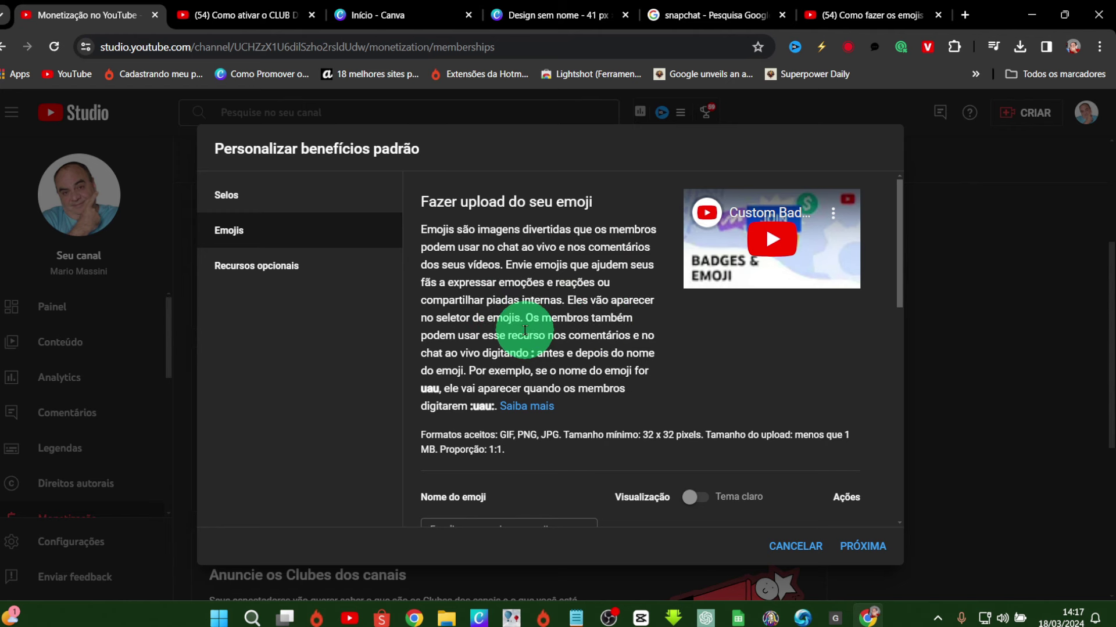
scroll(526, 328, down, 1)
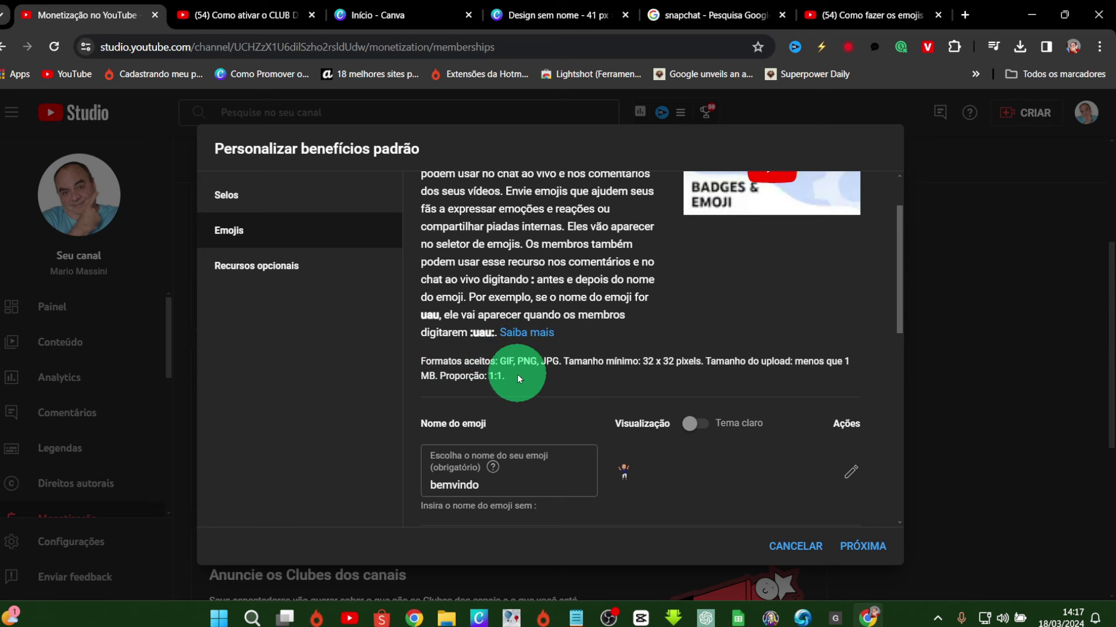
scroll(517, 377, down, 1)
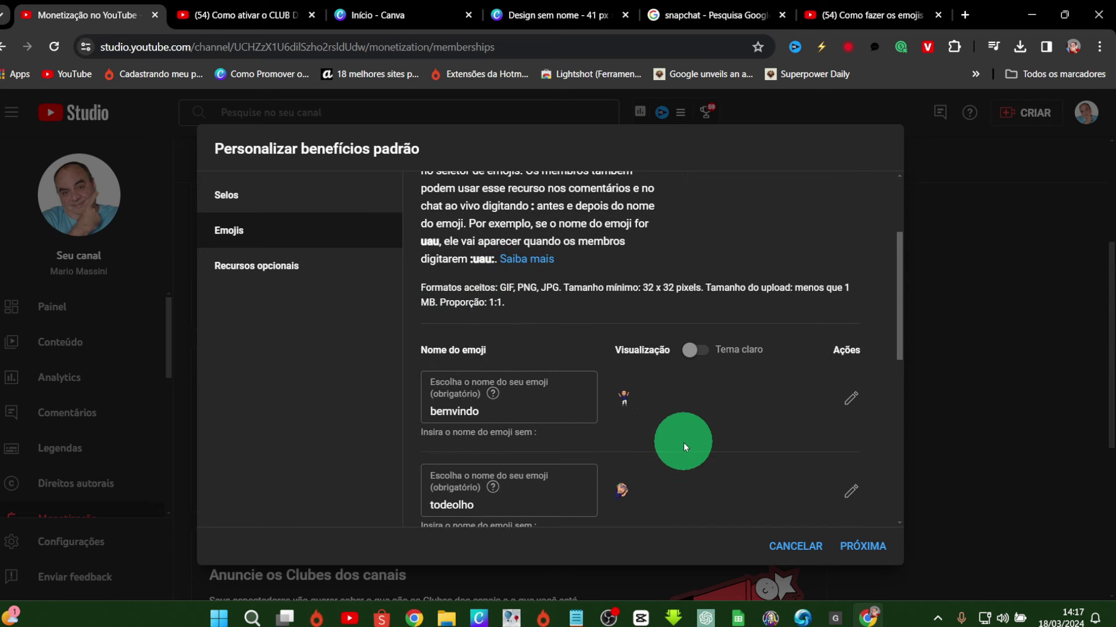
scroll(578, 417, down, 3)
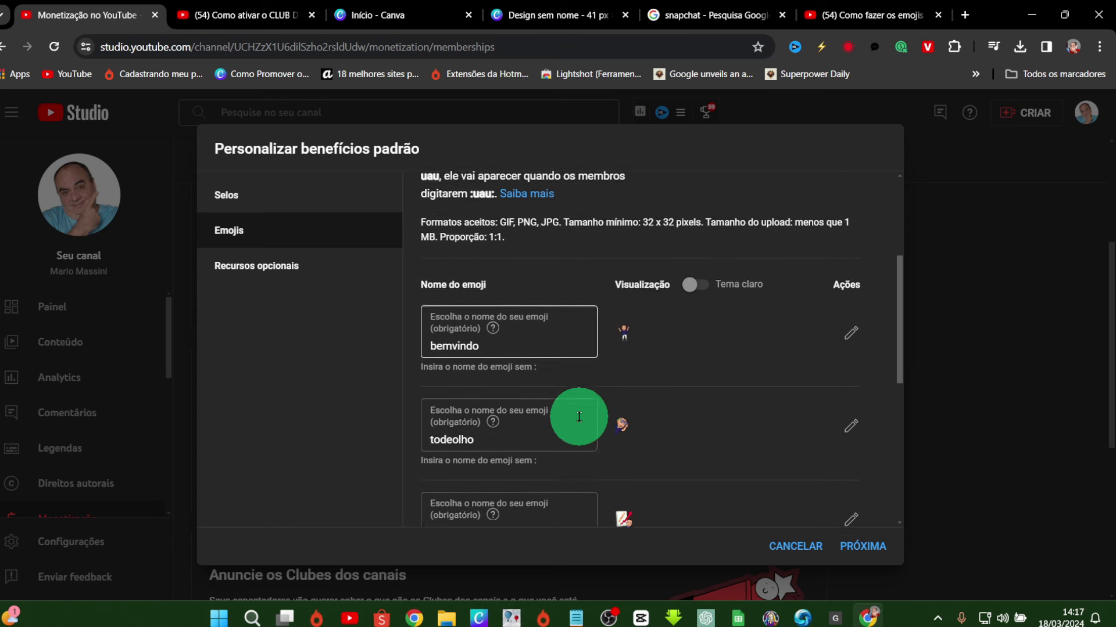
click(579, 417)
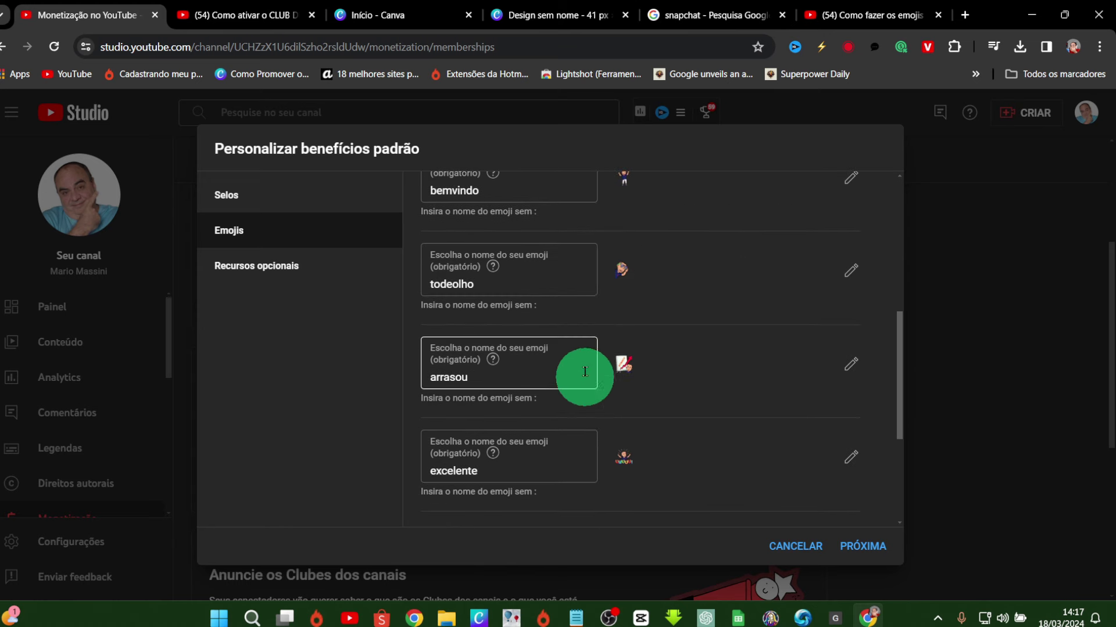
Step: Switch to the 41 px × 41 px Canva design and look through its four emoji pages
key(ctrl+4)
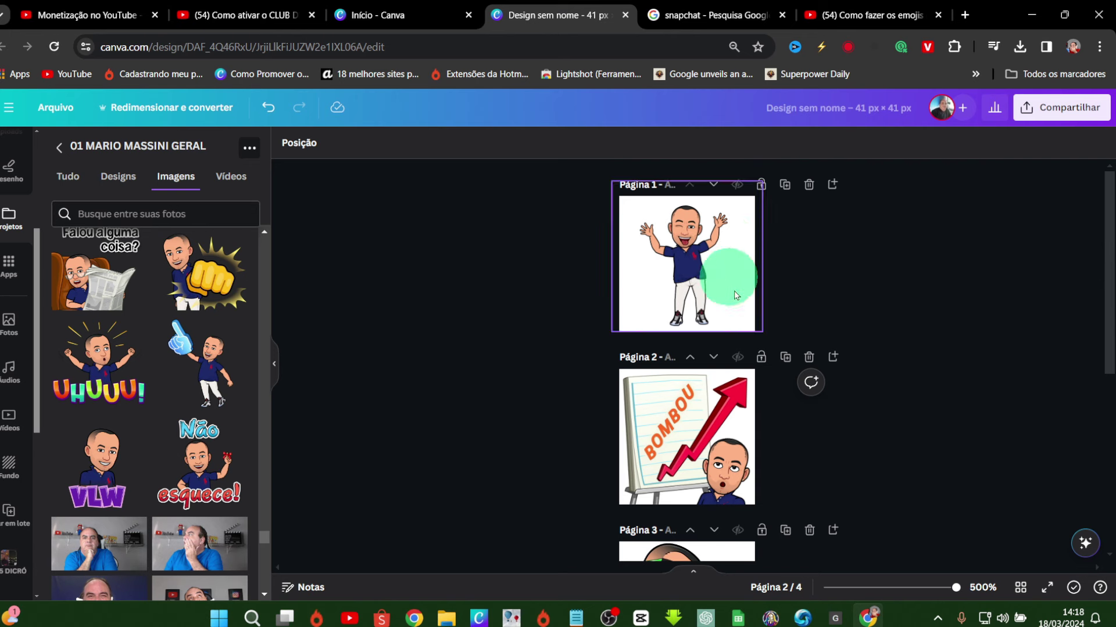
scroll(693, 301, down, 1)
scroll(693, 305, down, 1)
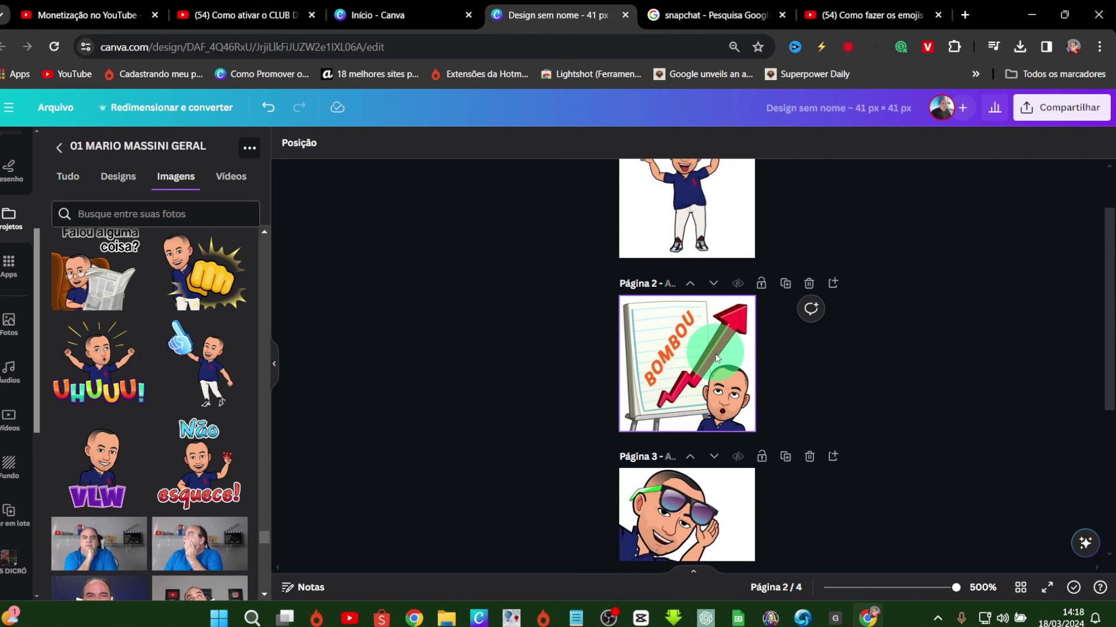
scroll(716, 356, down, 8)
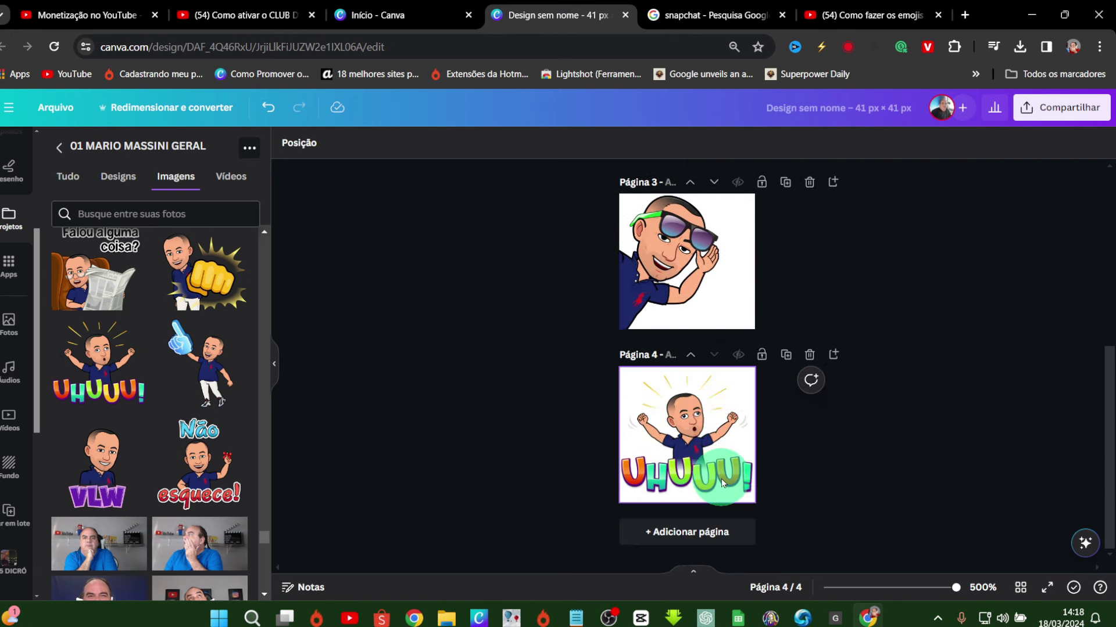
scroll(721, 478, up, 15)
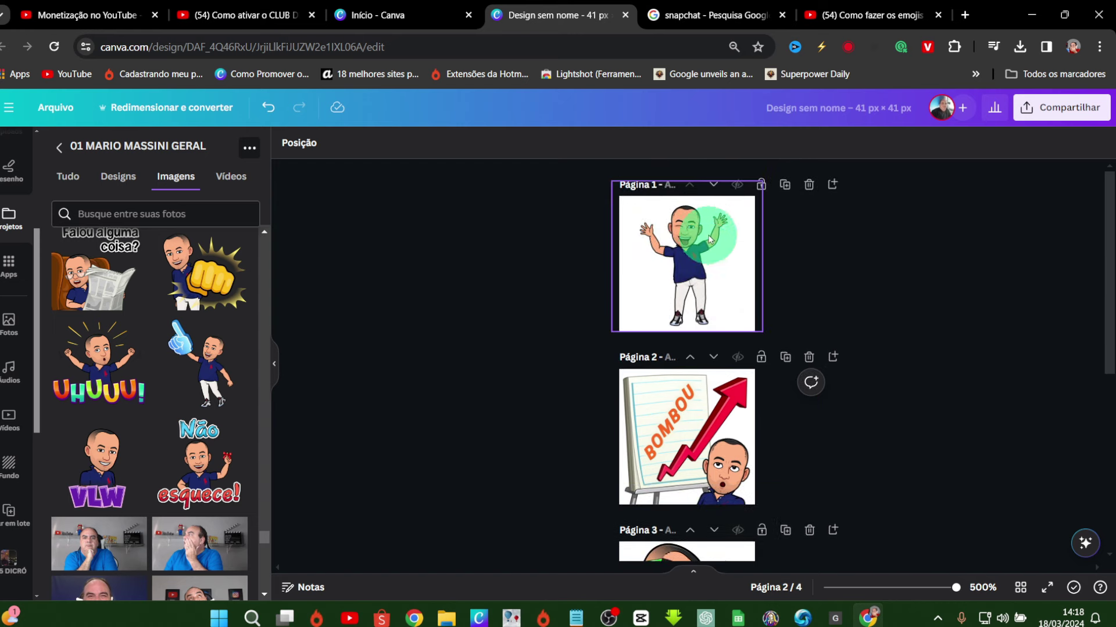
scroll(697, 505, down, 6)
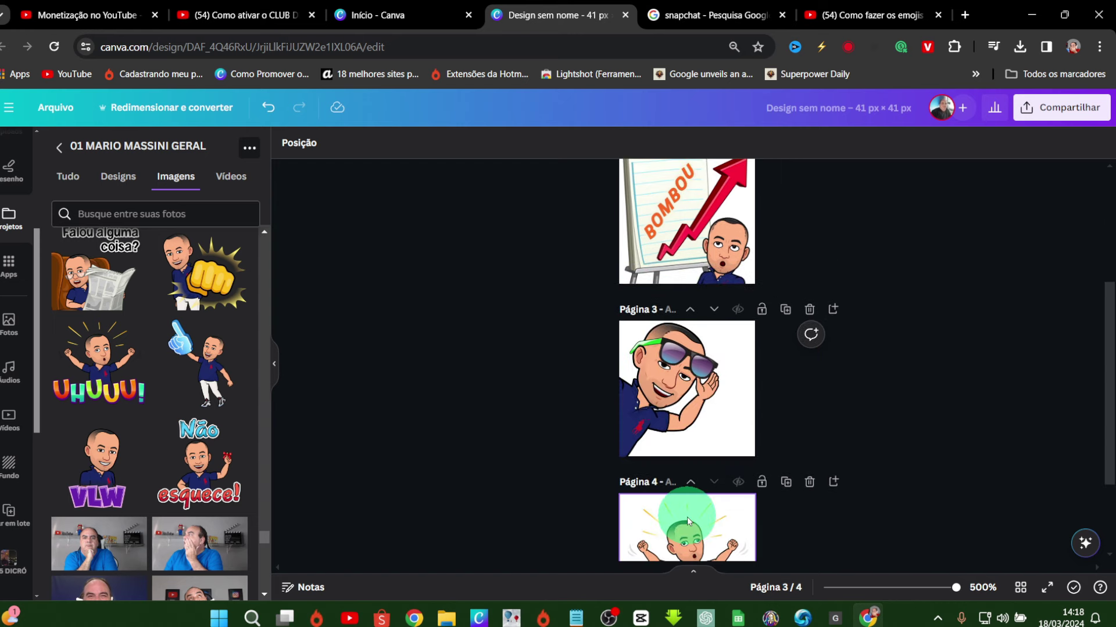
scroll(687, 521, down, 2)
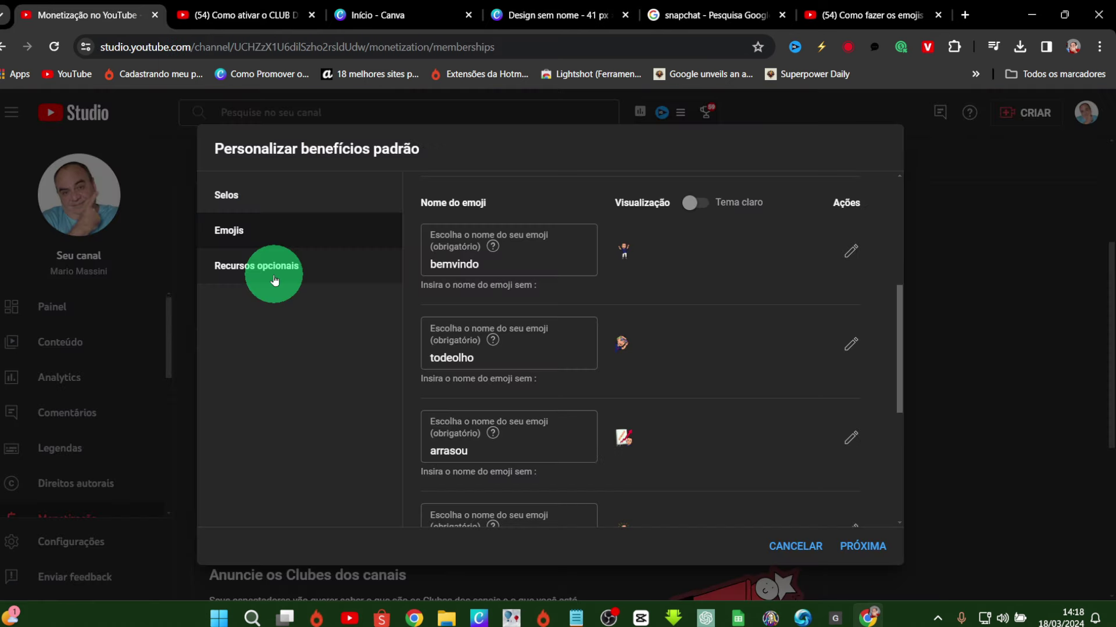
Step: Switch back to YouTube Studio, open the optional features of the standard benefits and save the customized benefits
double_click(277, 267)
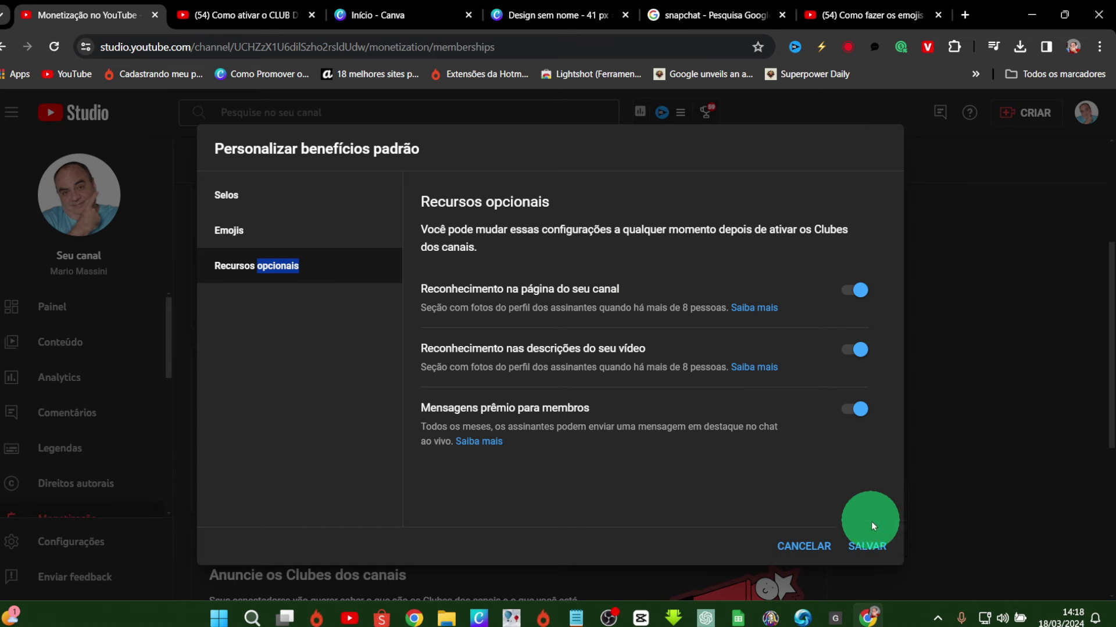
click(868, 544)
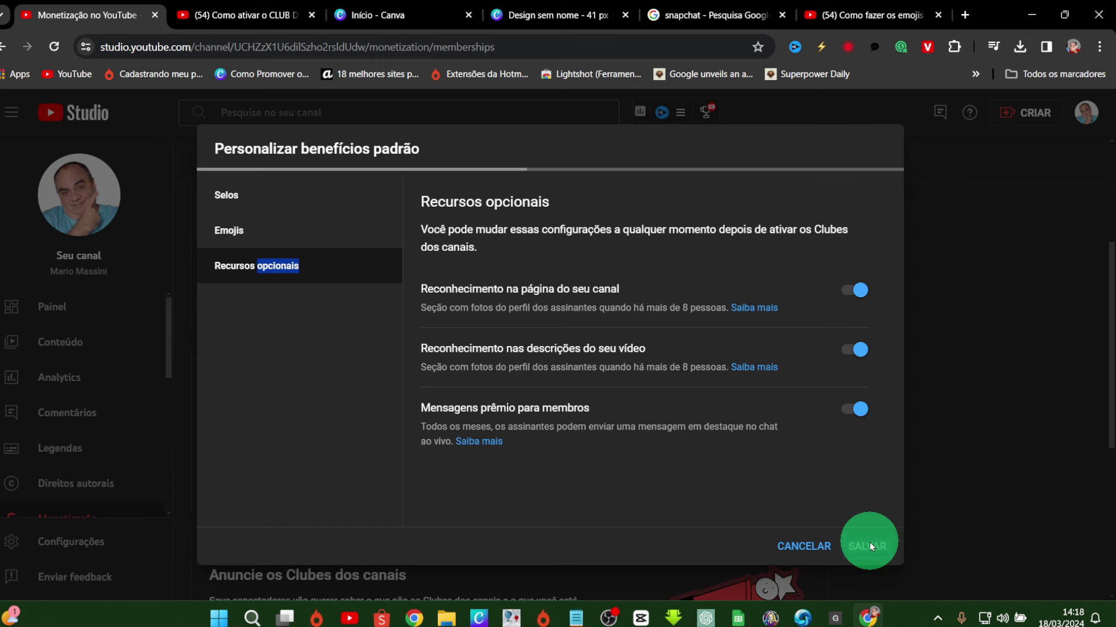
scroll(525, 463, down, 2)
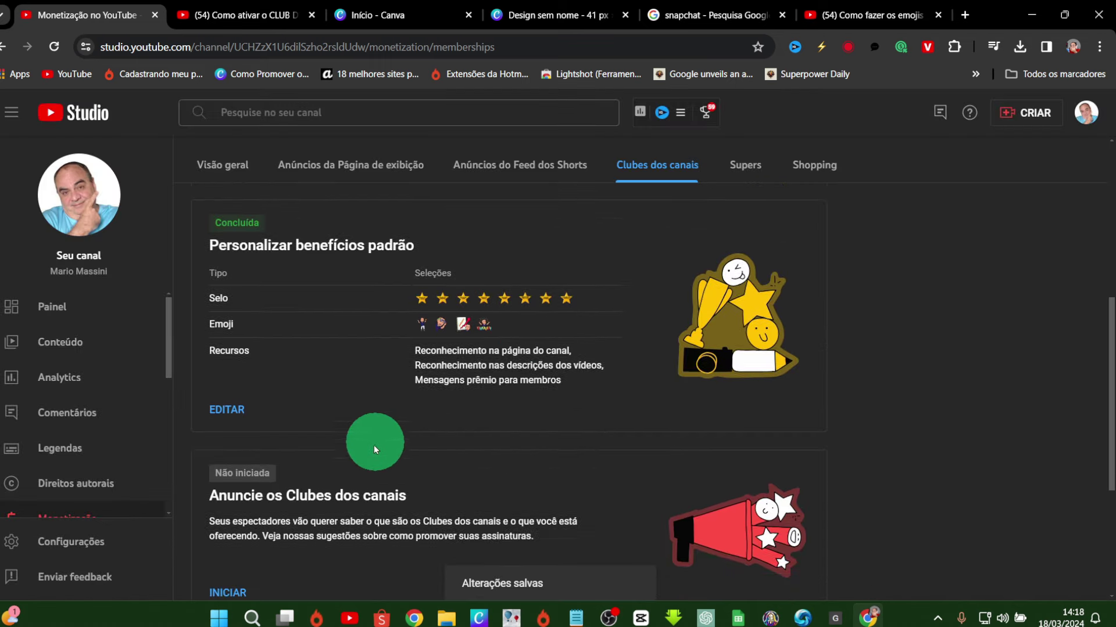
Step: Start "Anuncie os Clubes dos canais", review the video and social media promotion ideas, and mark the task as completed
scroll(372, 447, down, 1)
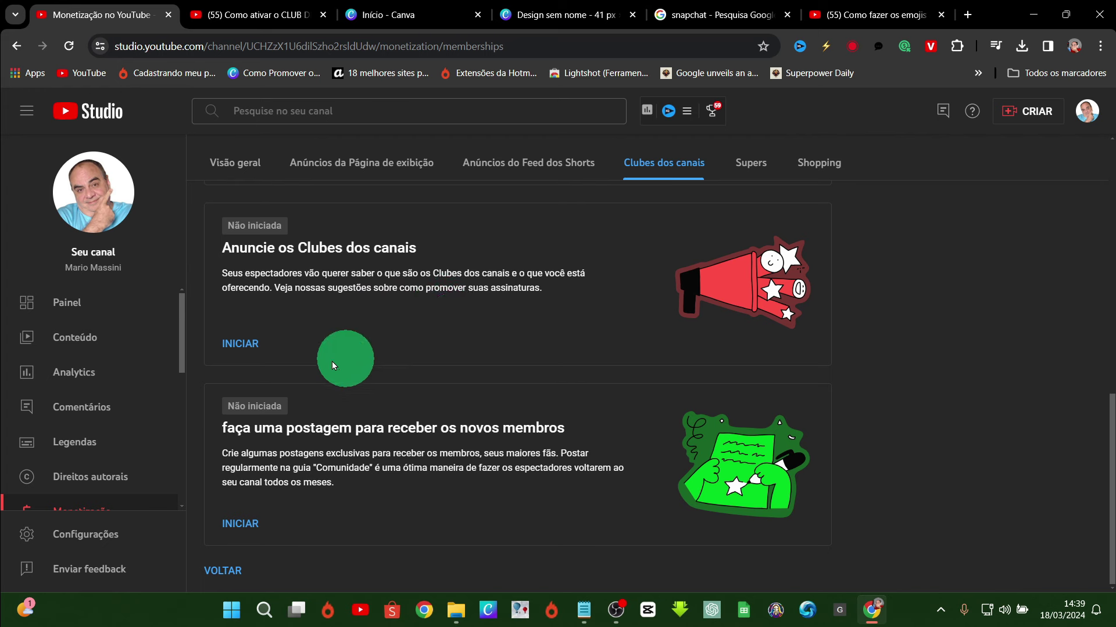
click(240, 344)
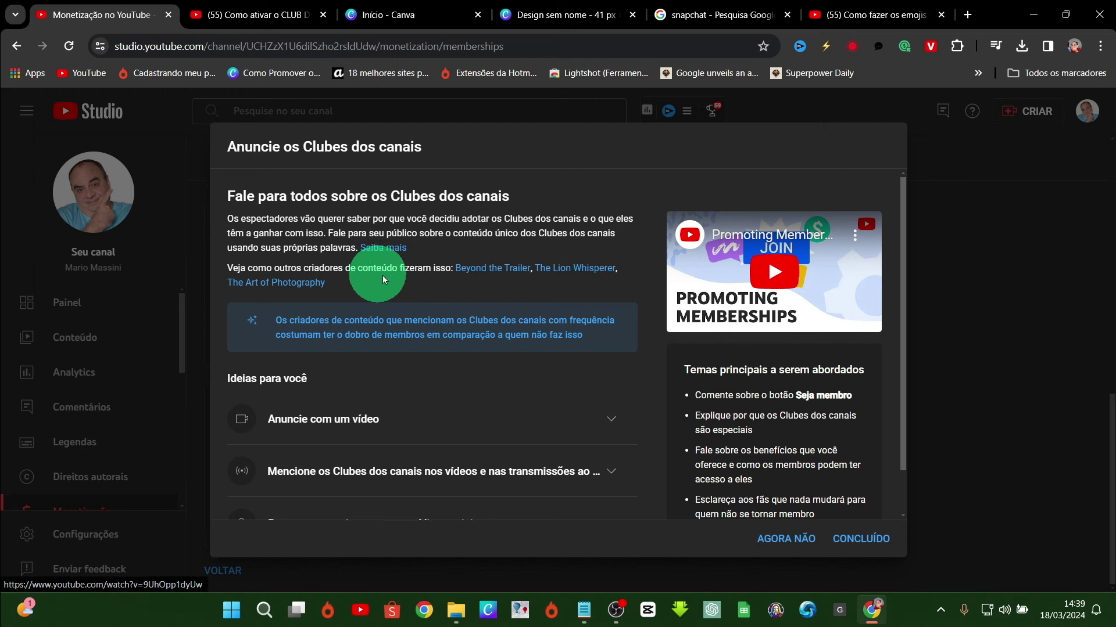
scroll(421, 292, down, 1)
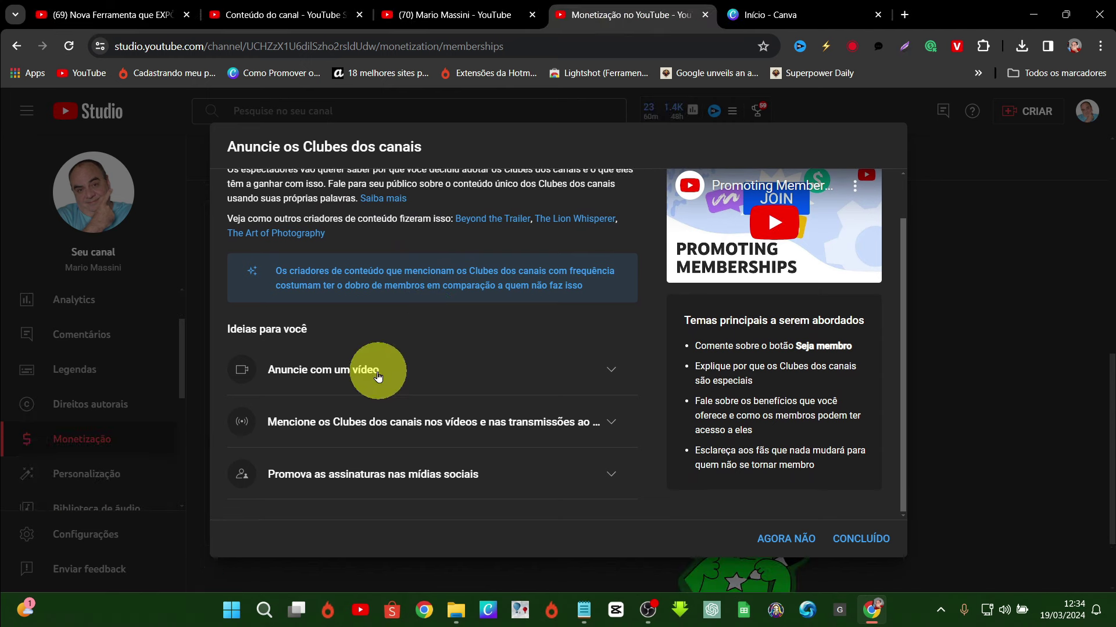
click(610, 372)
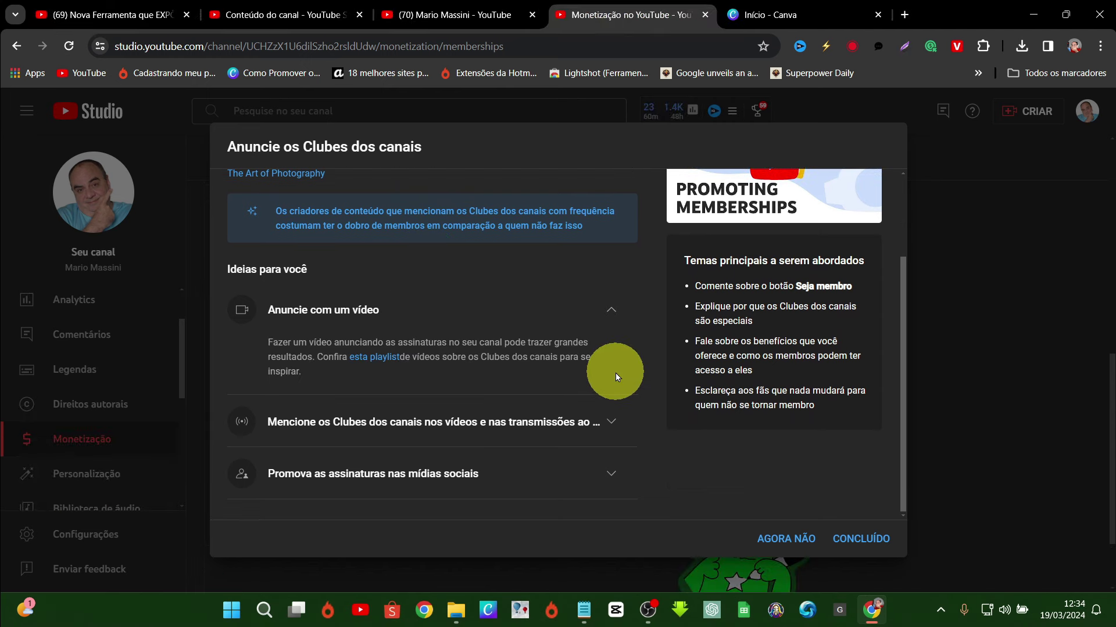
click(615, 308)
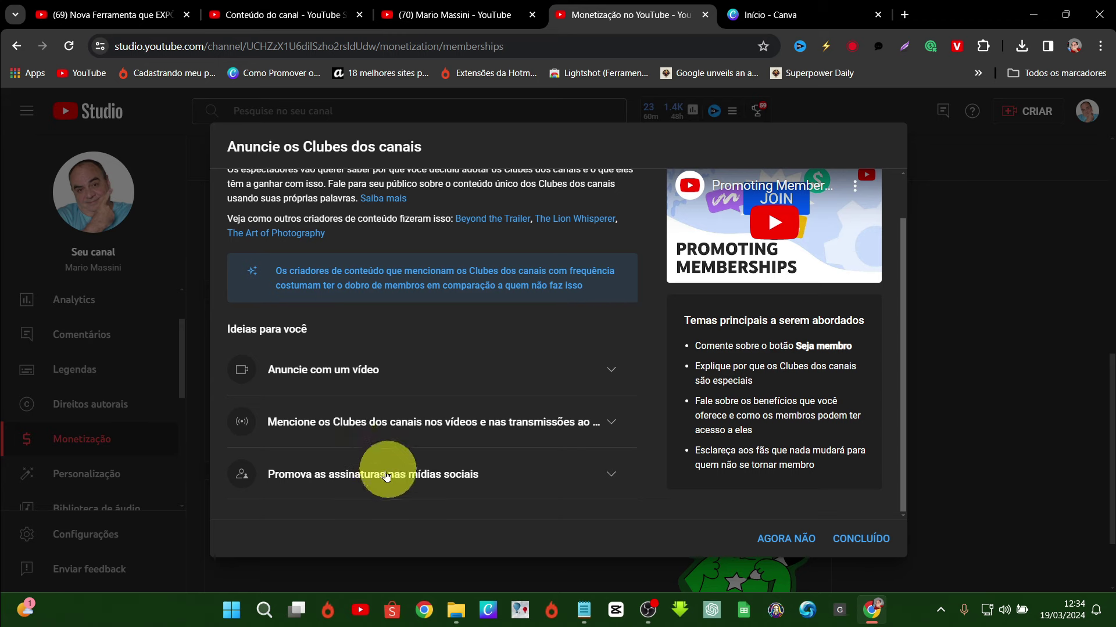
click(612, 433)
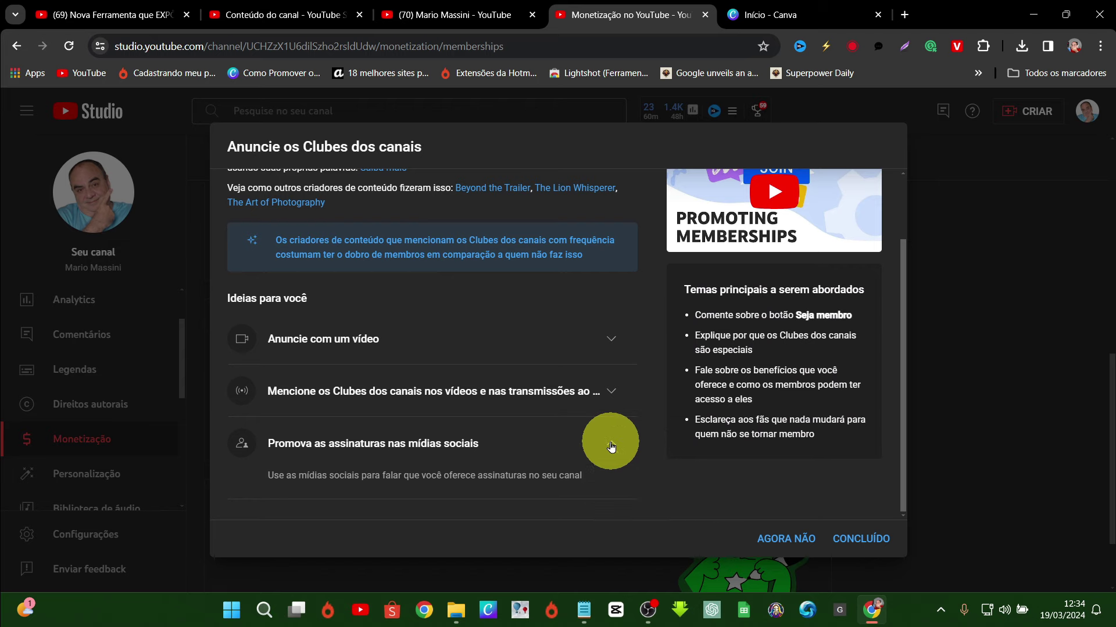
click(612, 447)
click(865, 539)
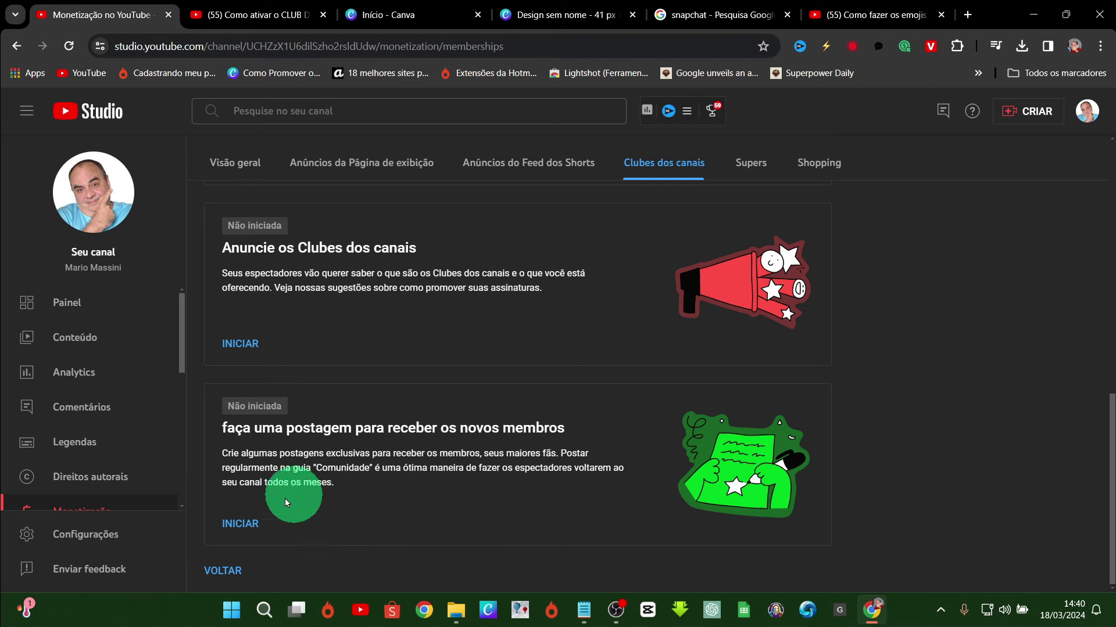
Step: Start a community post from the new-member welcome task with its visibility set to "Todos os membros do canal"
click(244, 523)
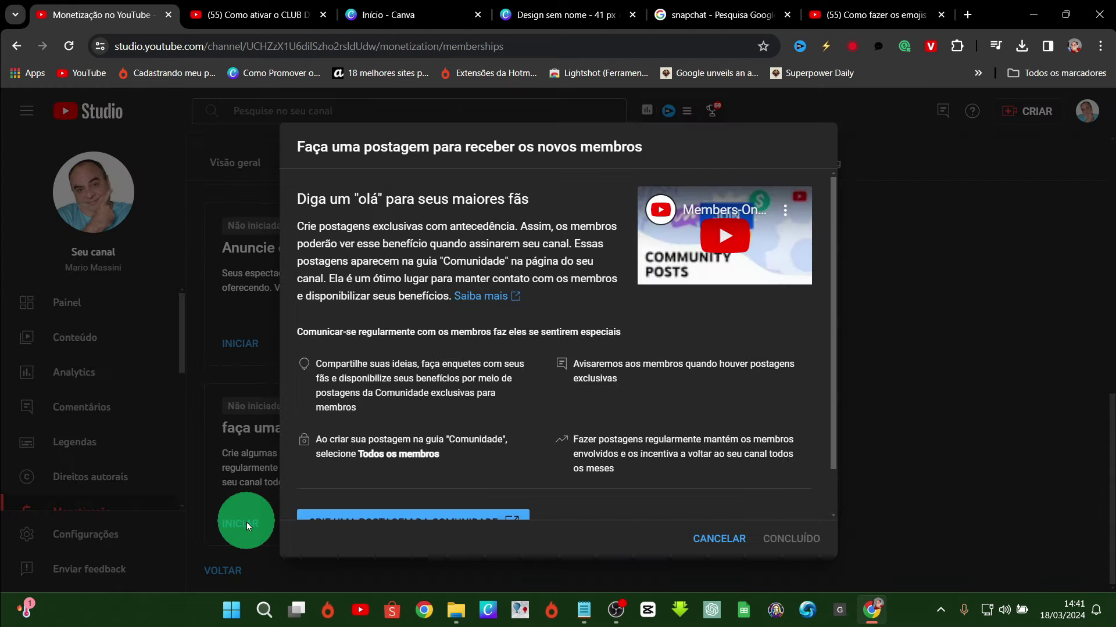
scroll(525, 423, down, 1)
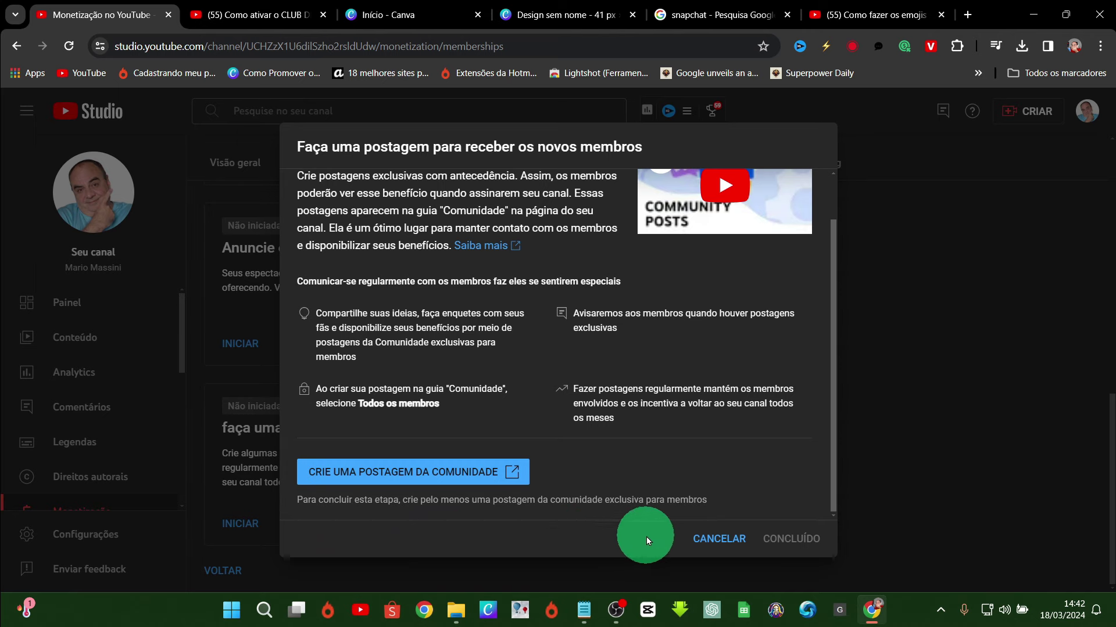
click(444, 471)
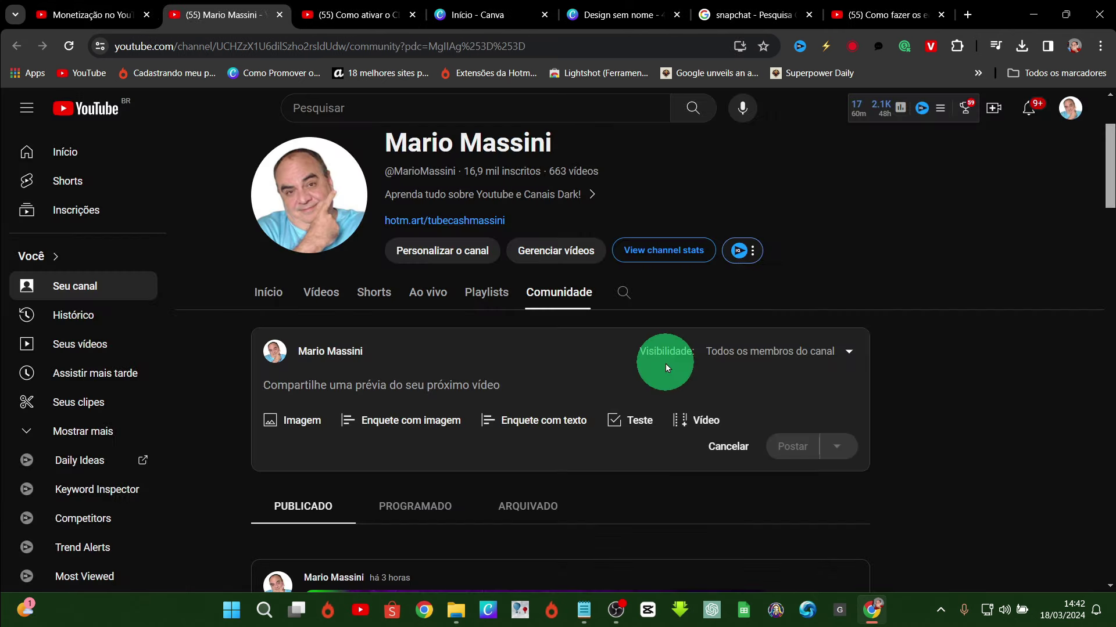
click(849, 353)
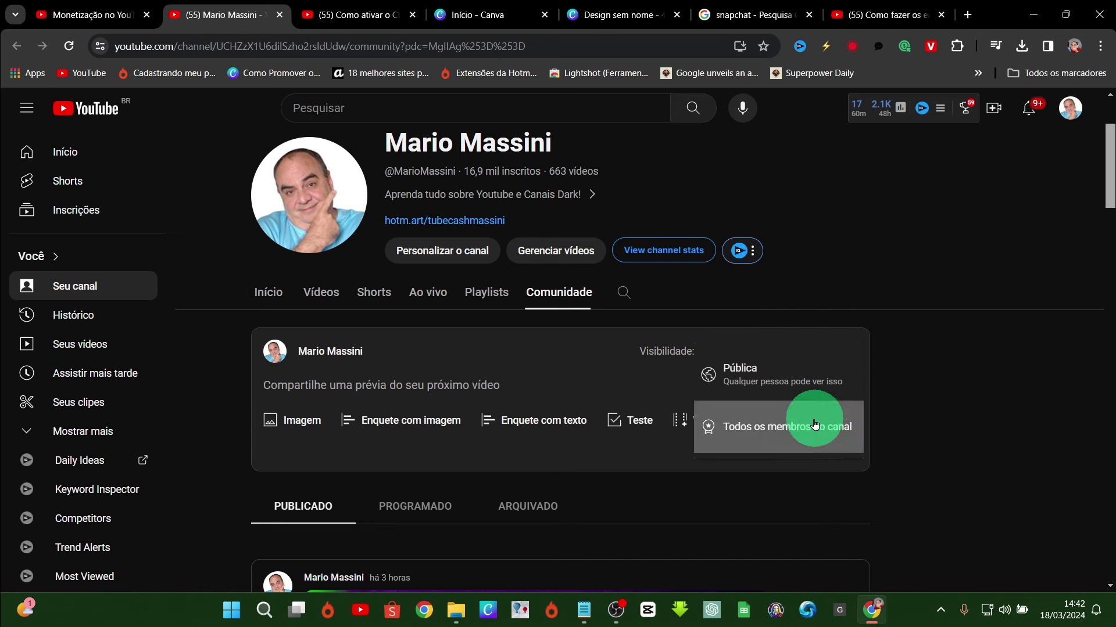
click(782, 451)
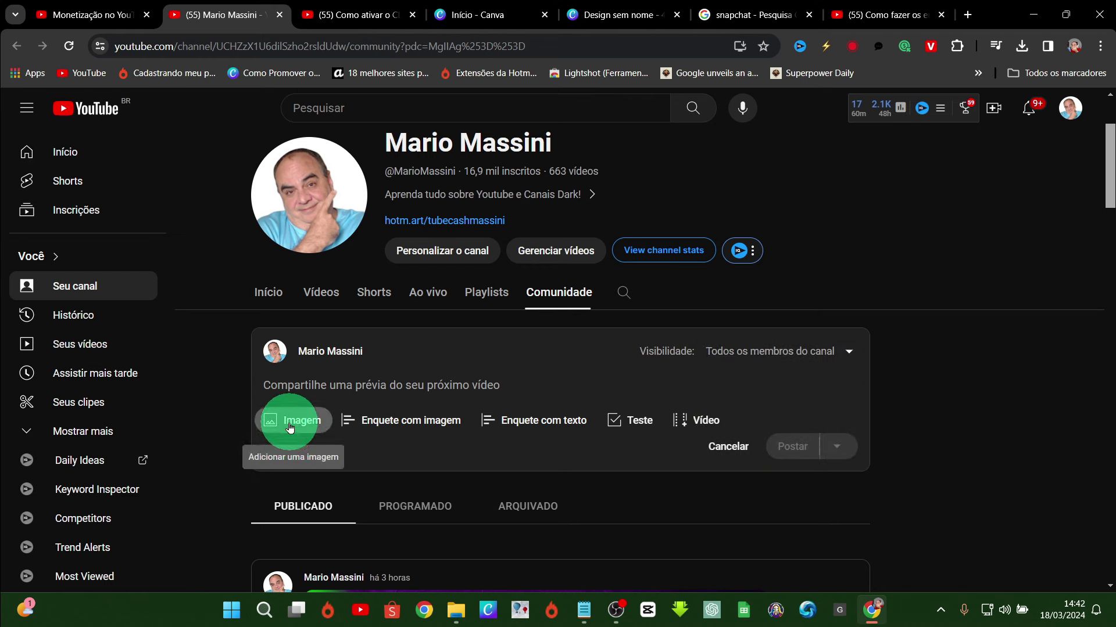
click(405, 429)
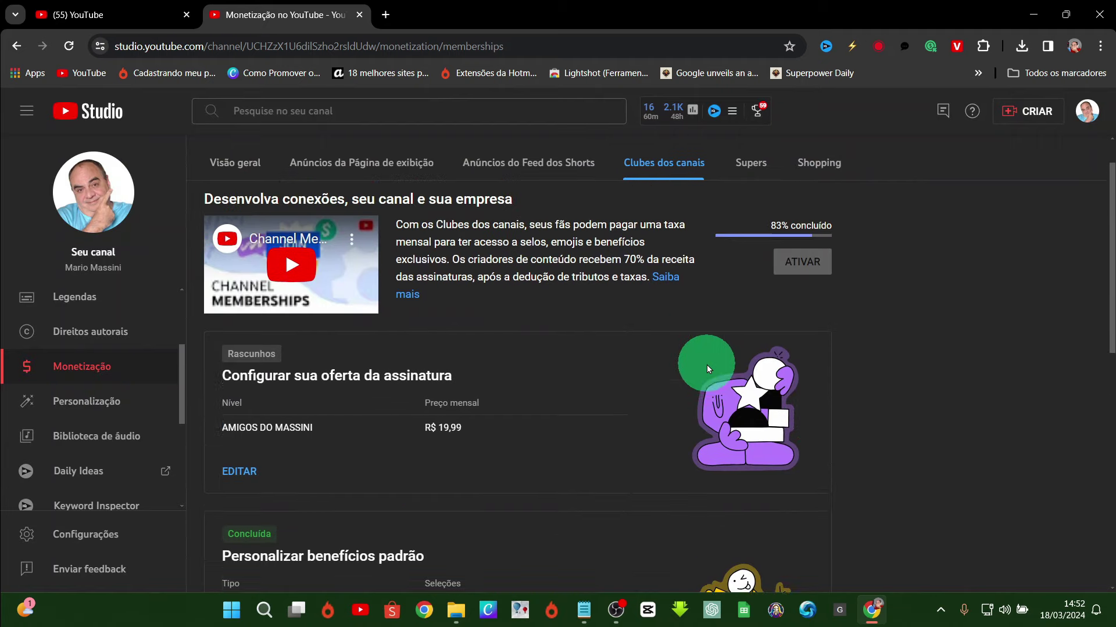
Step: Reopen the membership offer draft, review its level and benefits, and advance it to the "Enviar para análise" stage
scroll(639, 354, down, 5)
scroll(622, 357, up, 1)
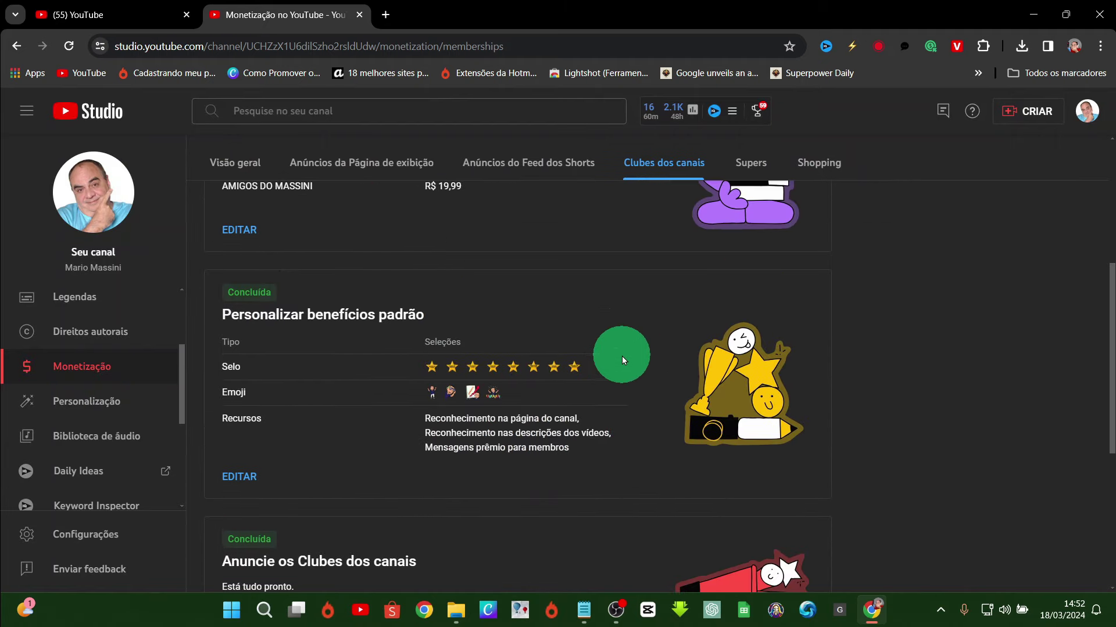
scroll(302, 377, up, 1)
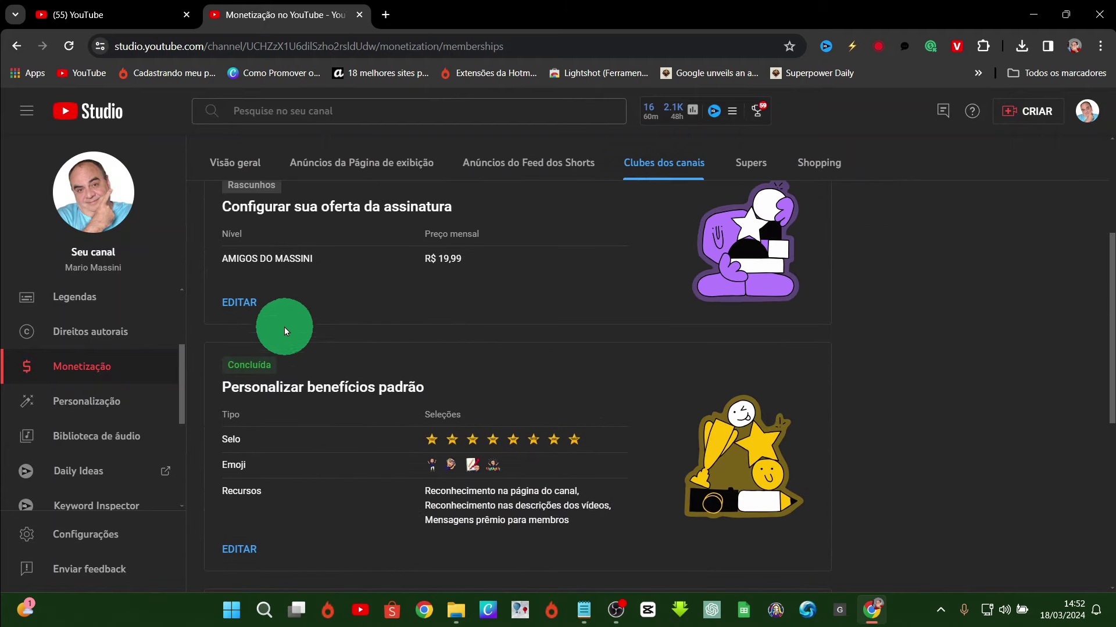
click(248, 302)
scroll(370, 314, down, 3)
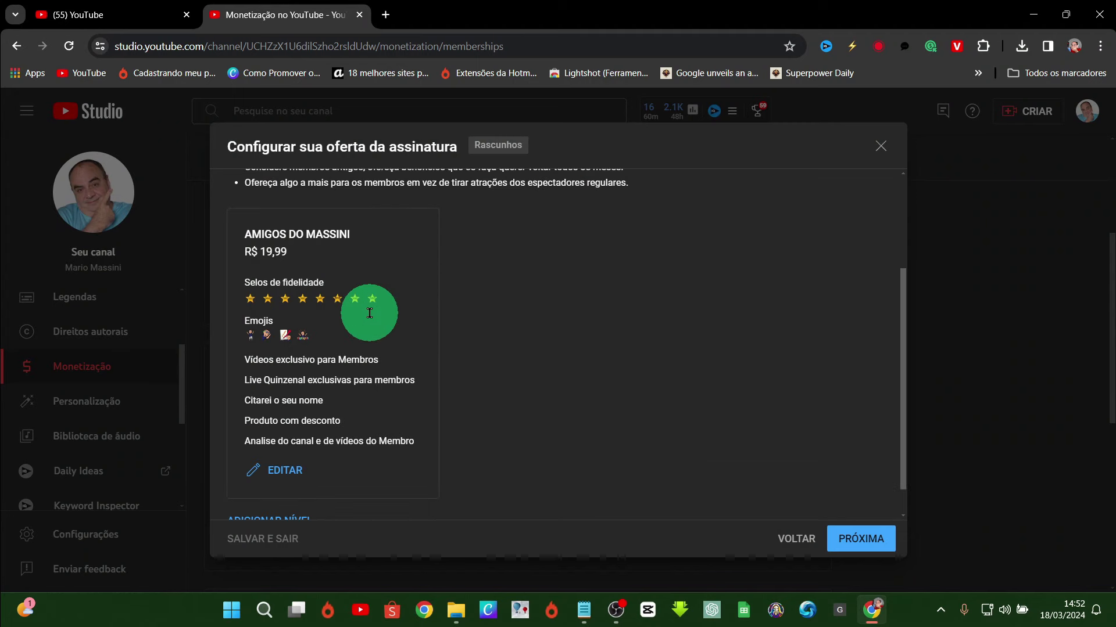
scroll(369, 315, up, 3)
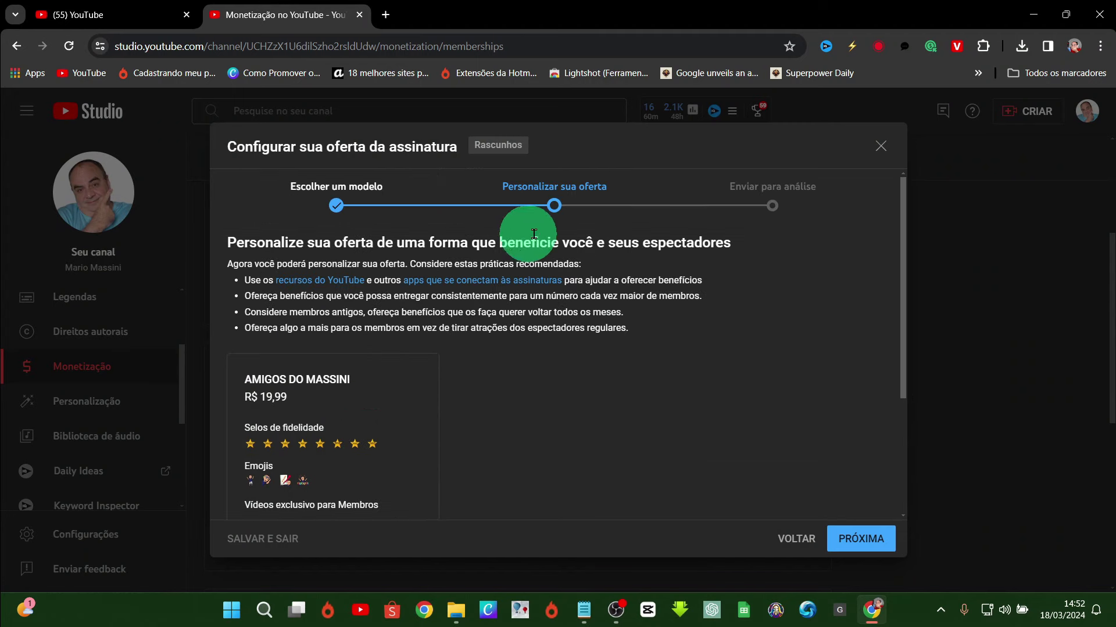
click(862, 539)
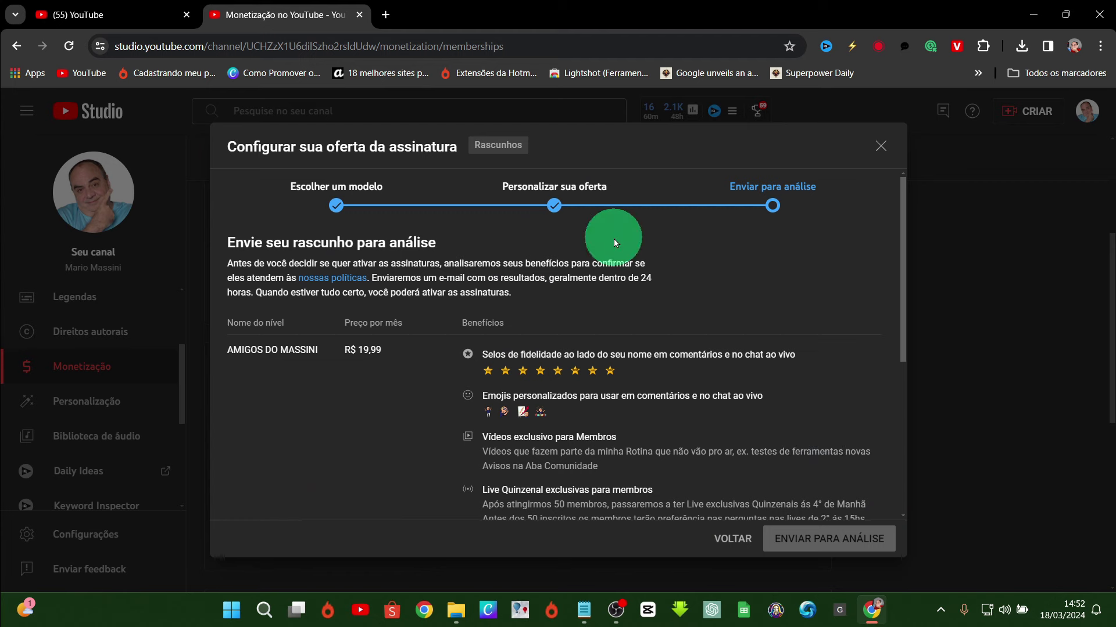
scroll(613, 239, down, 4)
scroll(613, 239, down, 2)
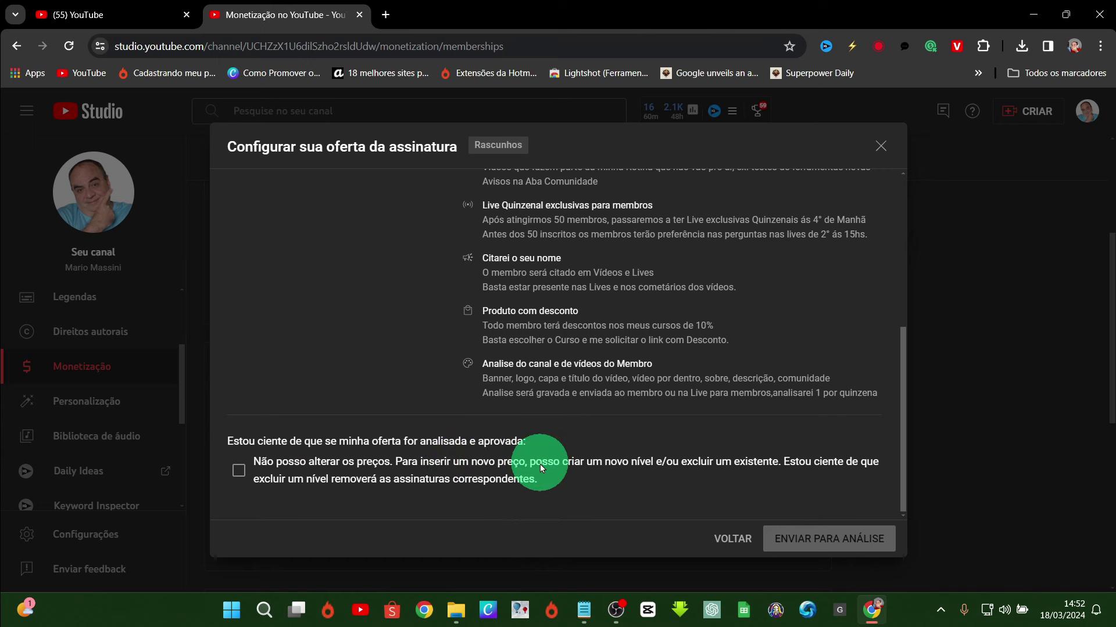
Step: Accept the price-change acknowledgement and the policy compliance statement, and submit the membership offer for review
click(239, 474)
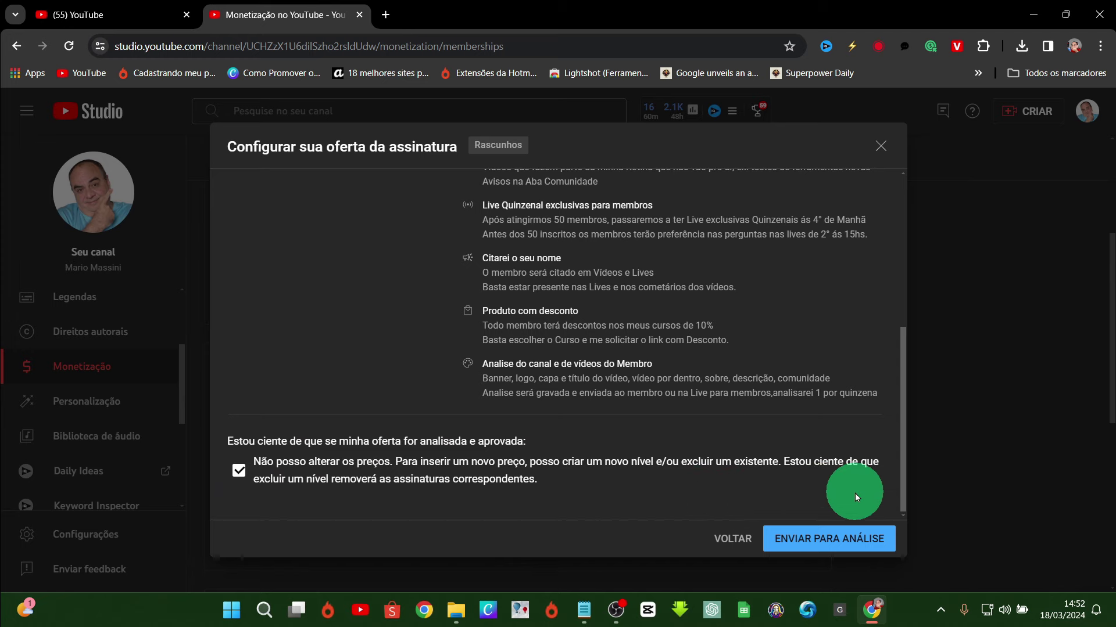
click(843, 540)
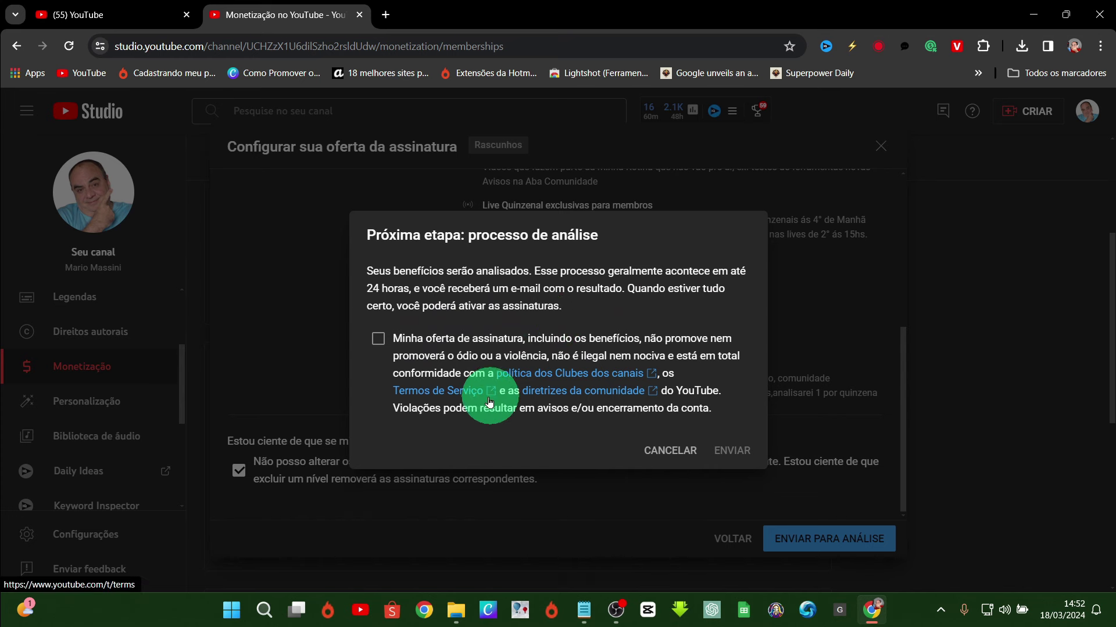
click(377, 340)
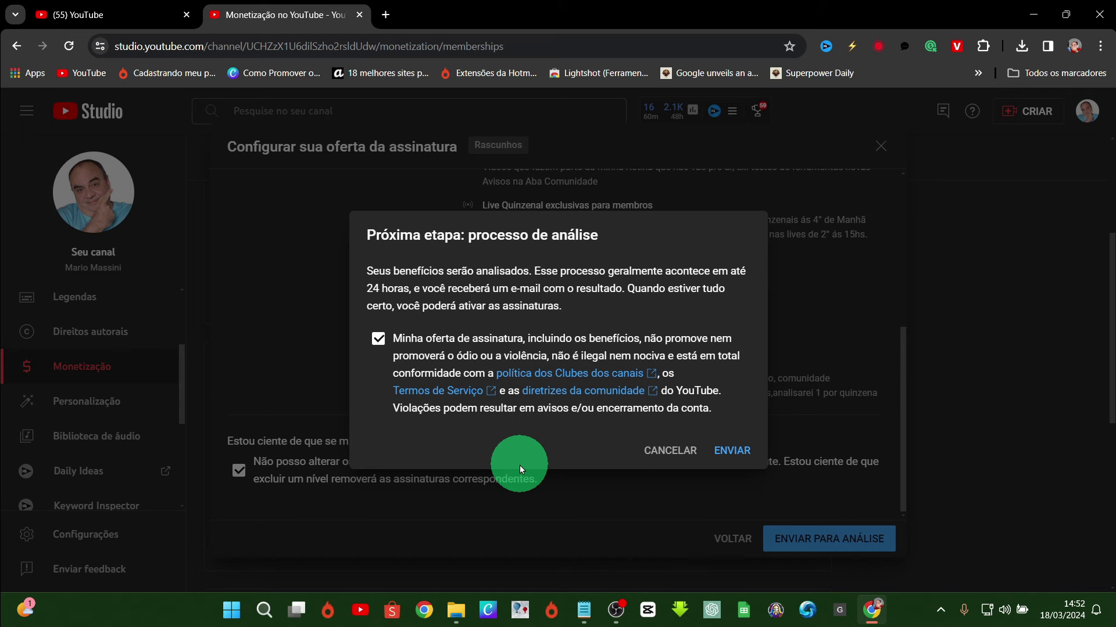
click(726, 452)
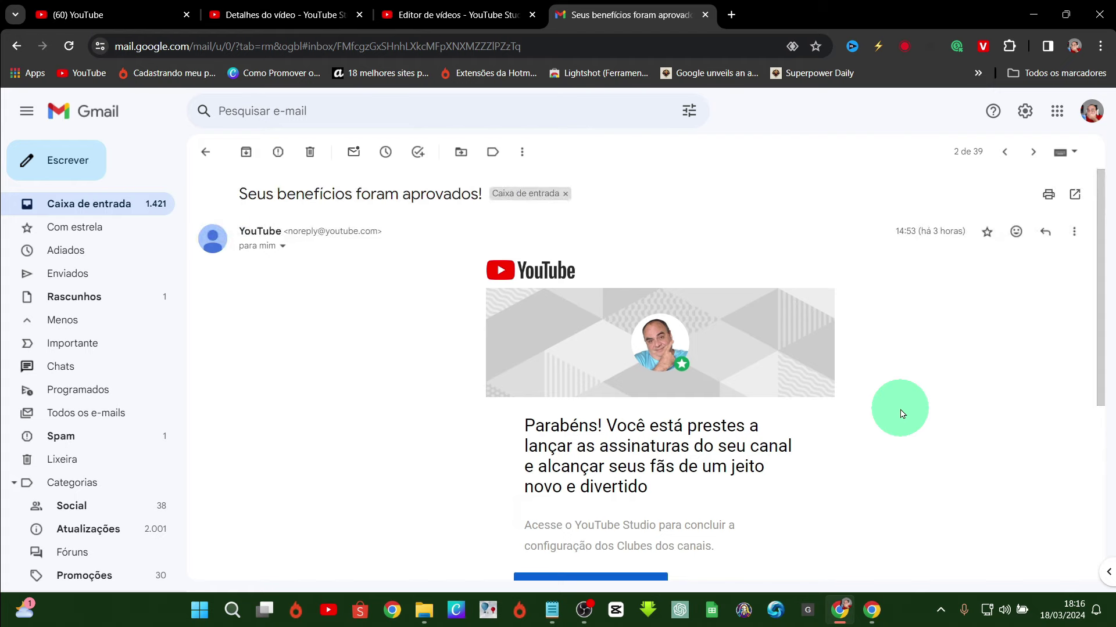
Step: Read YouTube's e-mail in Gmail about the review of the membership benefits
scroll(900, 410, down, 2)
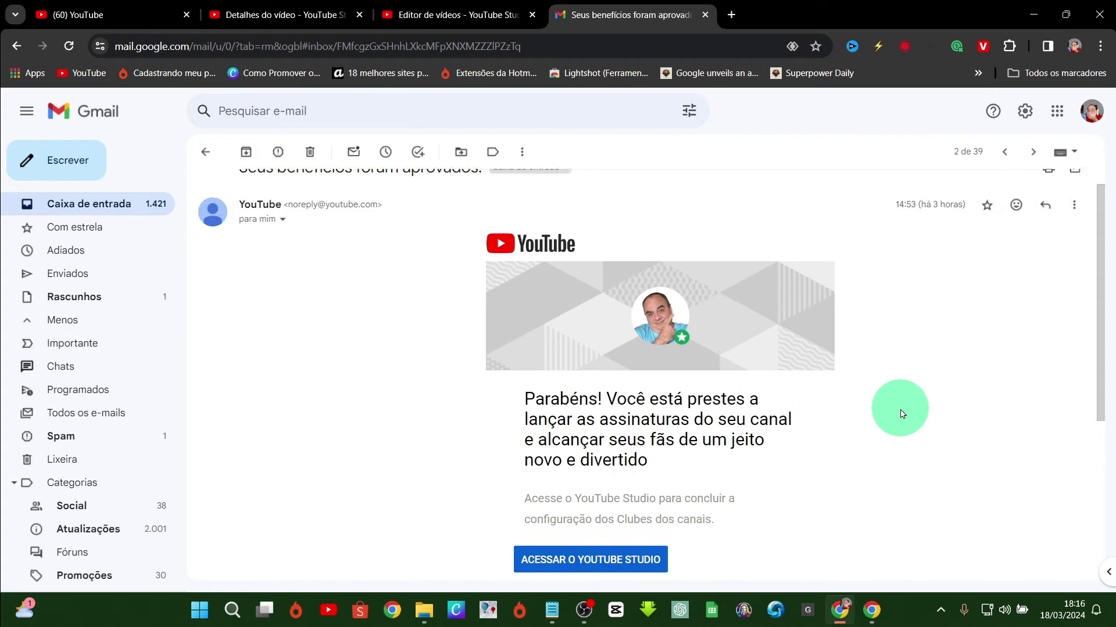
scroll(900, 414, down, 1)
scroll(900, 414, up, 2)
scroll(900, 414, down, 2)
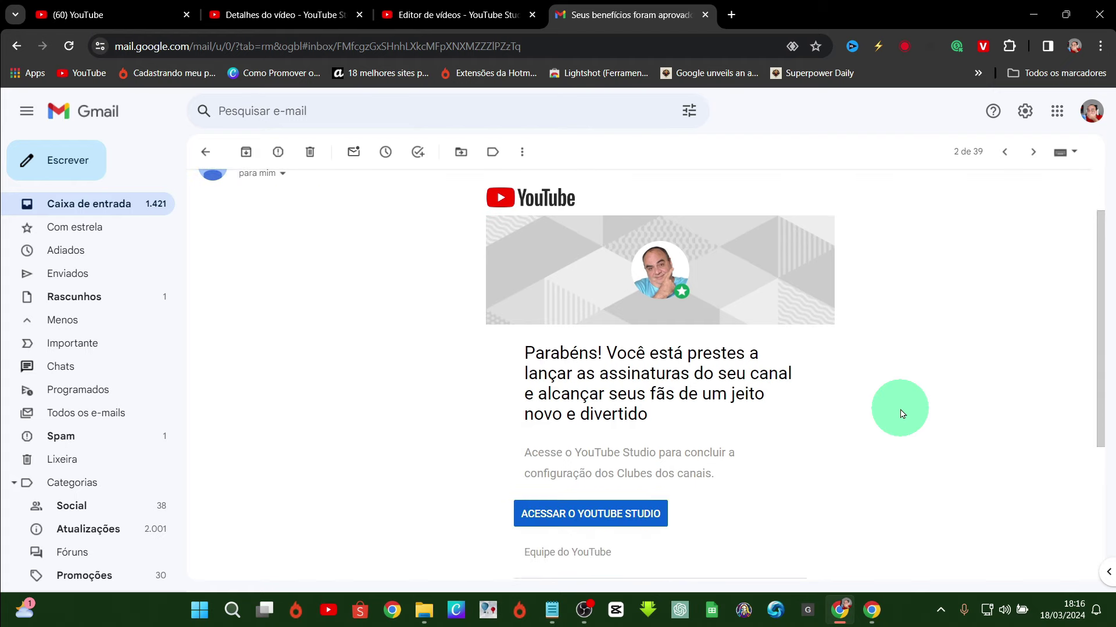